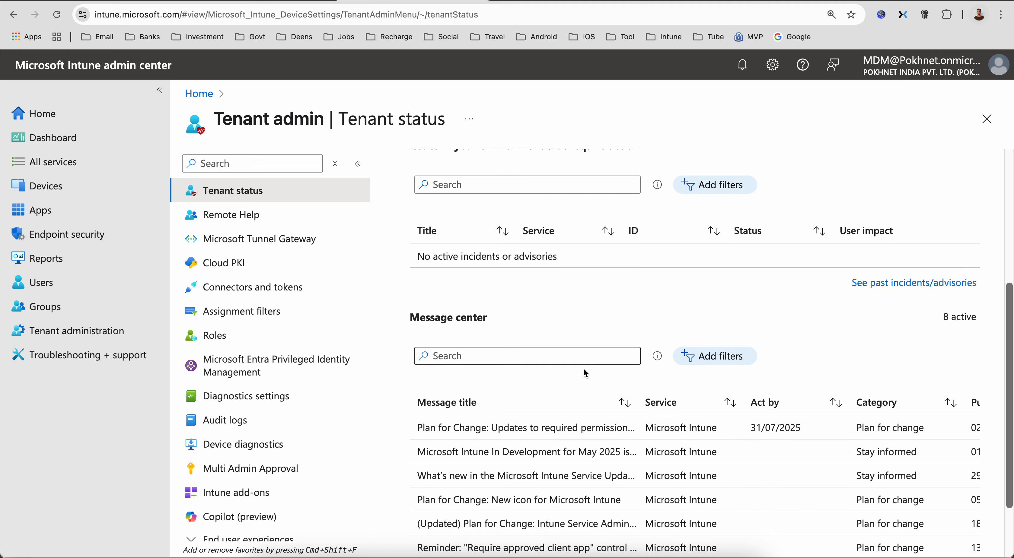
# Open the Message center notice "Plan for Change: Updates to required permissions" and review its effective date and required Graph API permissions, ignoring the connection error
pyautogui.click(557, 431)
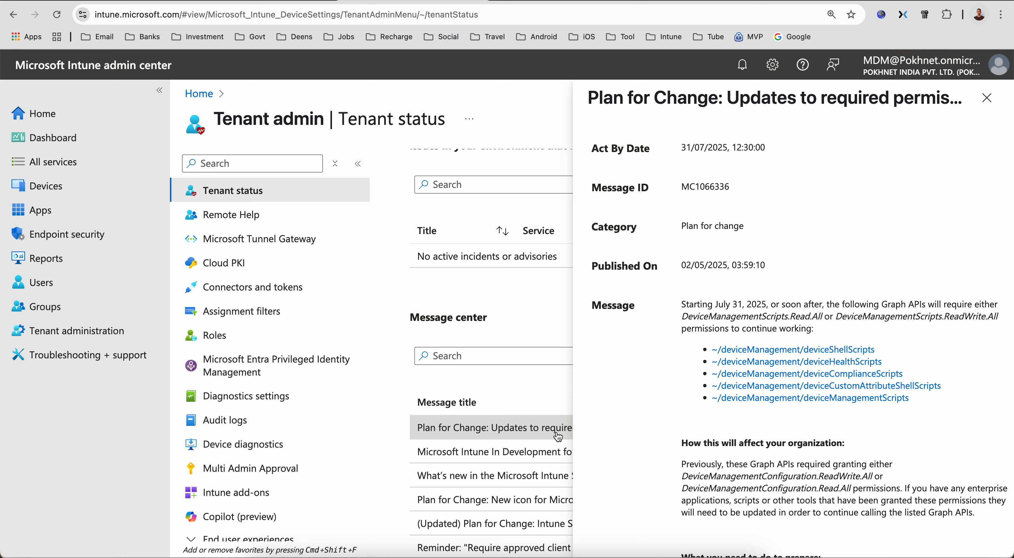
pyautogui.click(772, 304)
pyautogui.moveTo(772, 303); pyautogui.dragTo(713, 304)
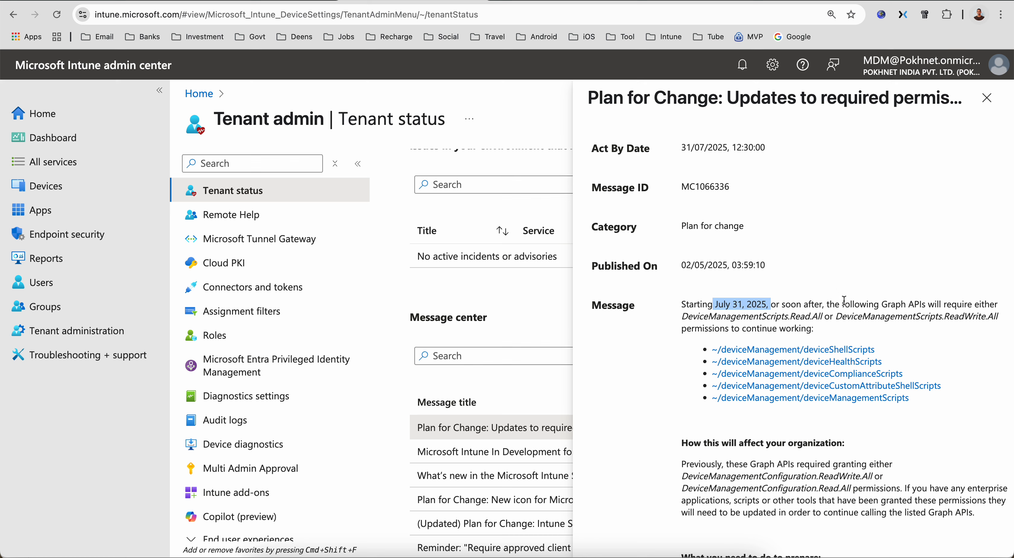
pyautogui.moveTo(931, 305); pyautogui.dragTo(997, 305)
pyautogui.moveTo(682, 316); pyautogui.dragTo(820, 316)
pyautogui.moveTo(886, 317); pyautogui.dragTo(997, 317)
pyautogui.moveTo(815, 330); pyautogui.dragTo(658, 306)
pyautogui.scroll(-3, 914, 255)
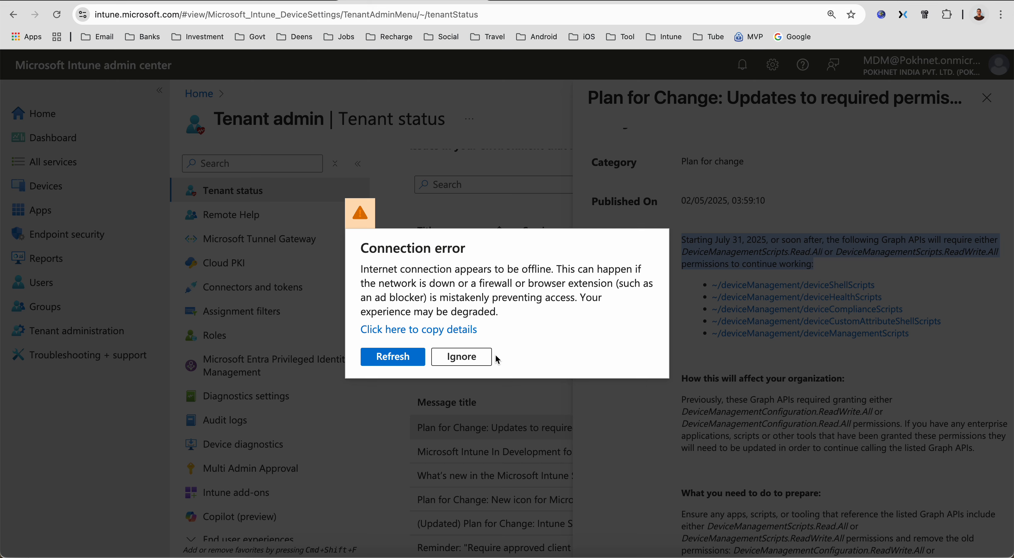
pyautogui.click(470, 356)
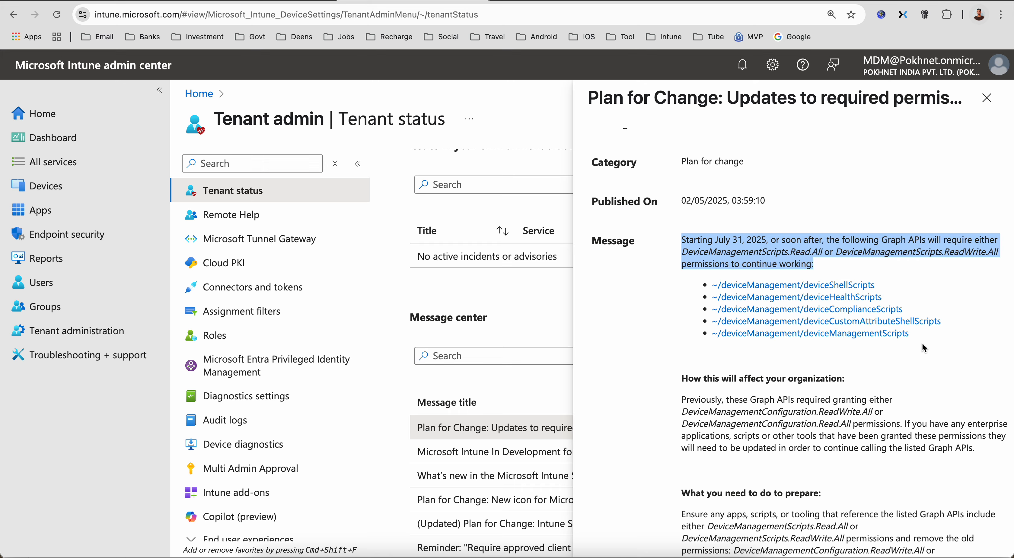
# Review the notice's "How this will affect your organization" section, covering the previous permissions and the applications, scripts and tools affected
pyautogui.scroll(-3, 922, 342)
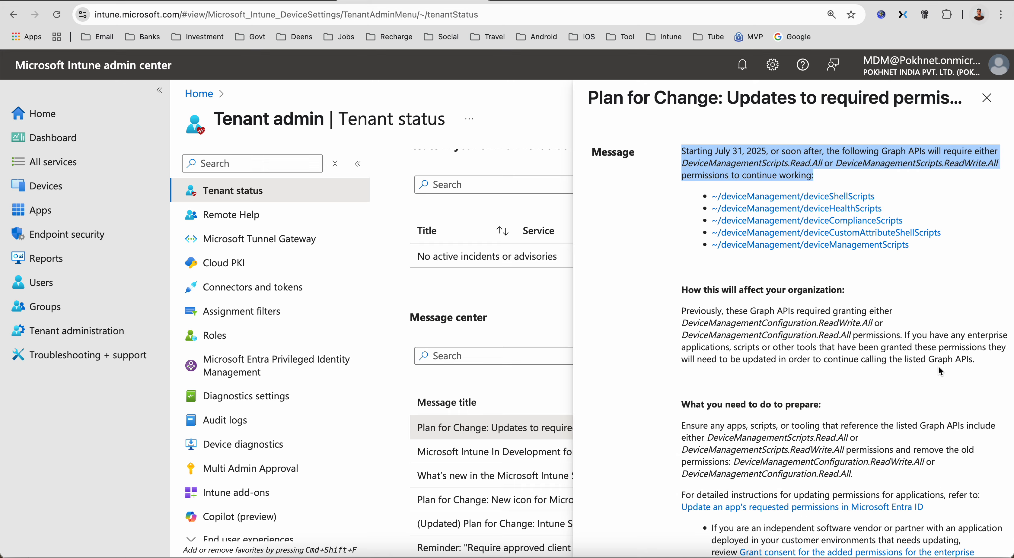
pyautogui.scroll(-1, 938, 366)
pyautogui.scroll(-1, 939, 367)
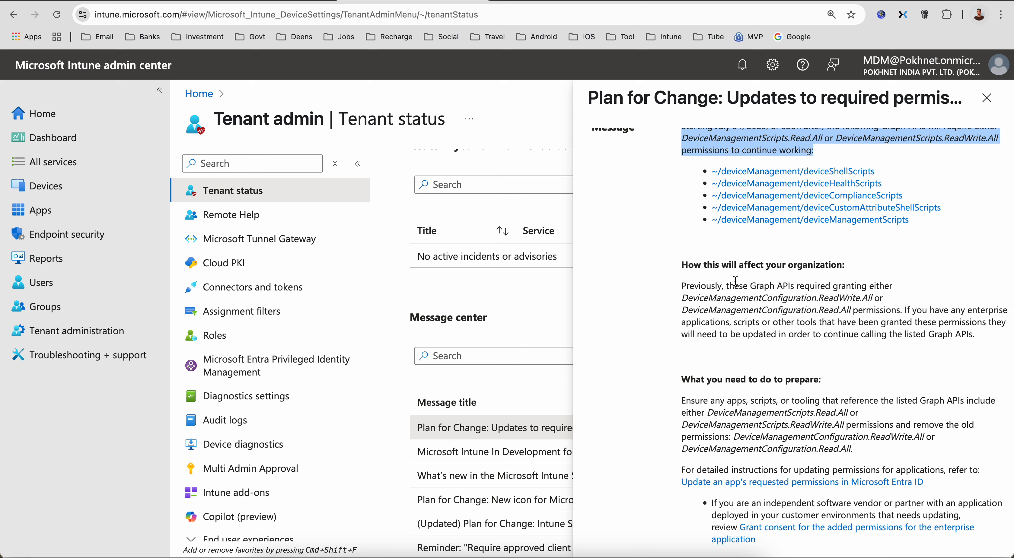
pyautogui.moveTo(682, 267); pyautogui.dragTo(894, 255)
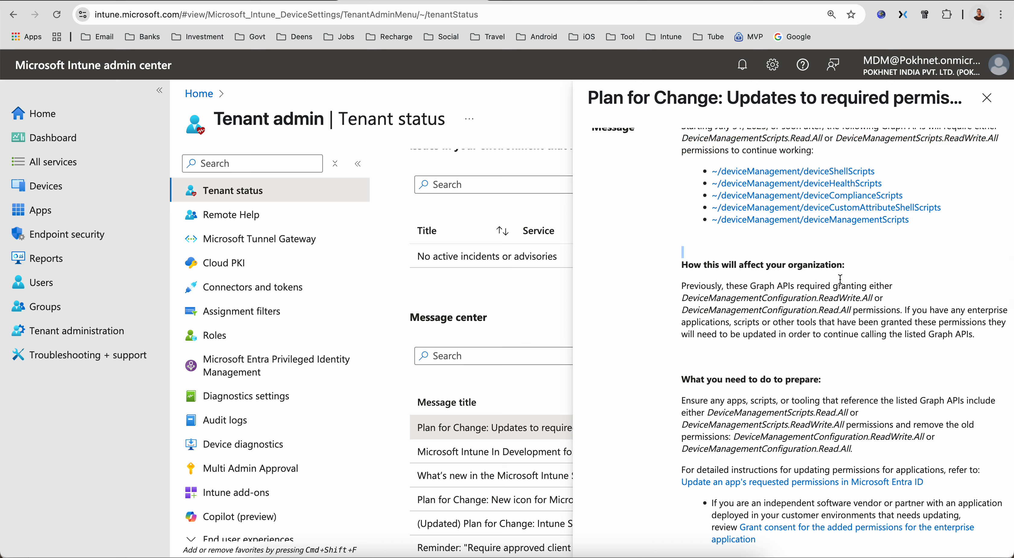
pyautogui.moveTo(731, 287); pyautogui.dragTo(682, 300)
pyautogui.click(875, 295)
pyautogui.moveTo(685, 326); pyautogui.dragTo(851, 320)
pyautogui.click(871, 316)
pyautogui.moveTo(858, 310); pyautogui.dragTo(828, 310)
pyautogui.moveTo(914, 311); pyautogui.dragTo(997, 311)
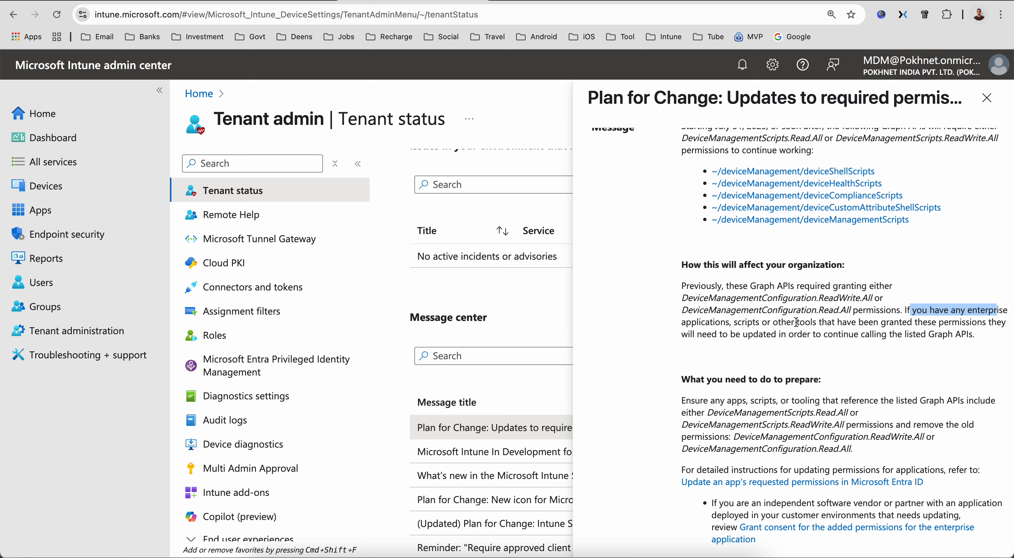
pyautogui.moveTo(819, 323); pyautogui.dragTo(863, 323)
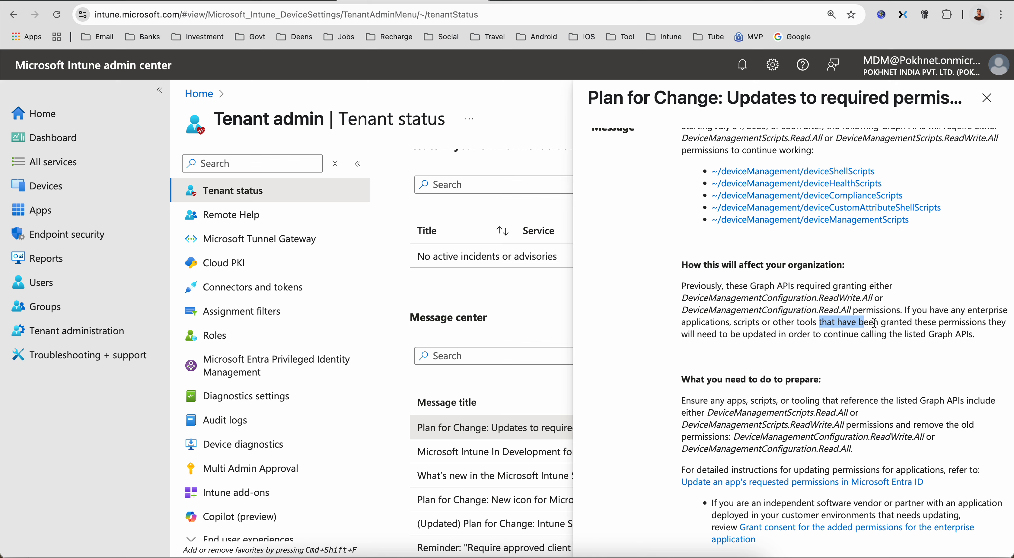
pyautogui.click(874, 323)
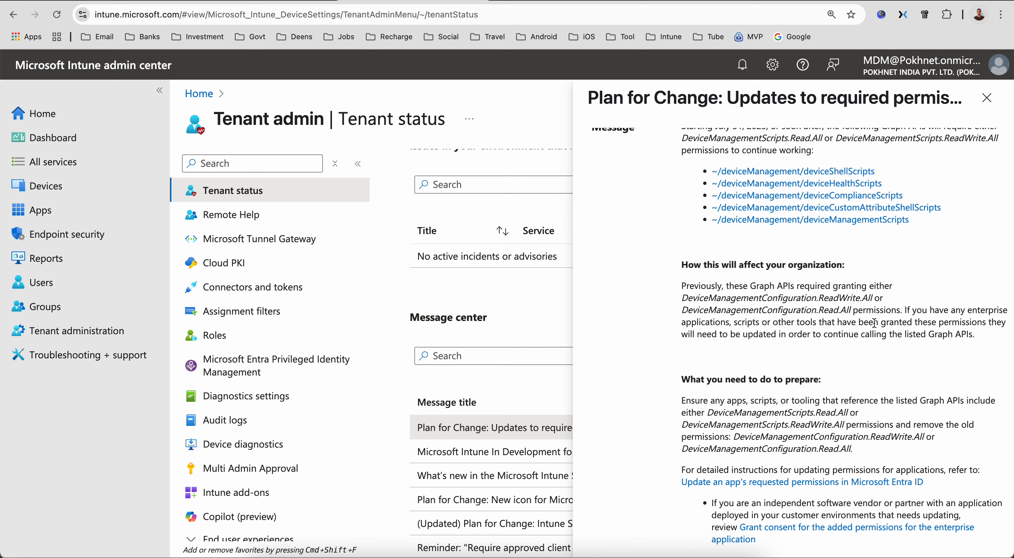
pyautogui.moveTo(827, 323); pyautogui.dragTo(975, 324)
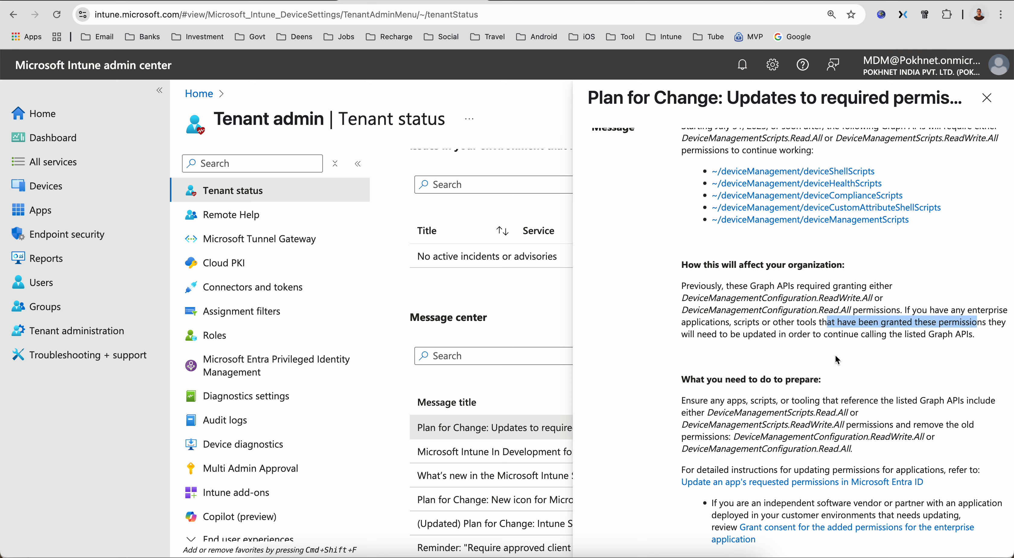
pyautogui.click(688, 338)
pyautogui.moveTo(688, 337); pyautogui.dragTo(826, 335)
pyautogui.moveTo(976, 336); pyautogui.dragTo(897, 335)
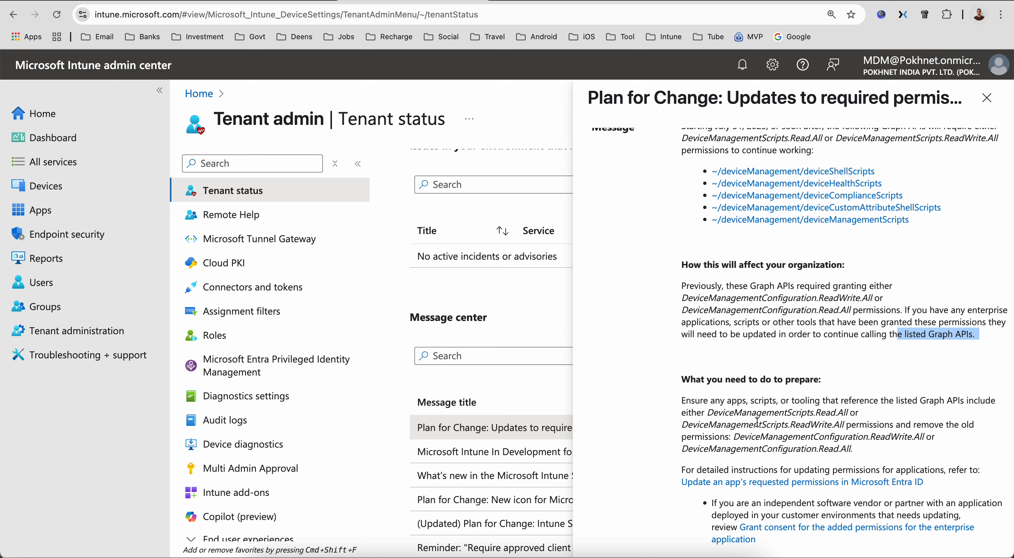
# Examine the old and new permissions under "What you need to do to prepare", and close the notice
pyautogui.moveTo(734, 437); pyautogui.dragTo(673, 448)
pyautogui.click(858, 454)
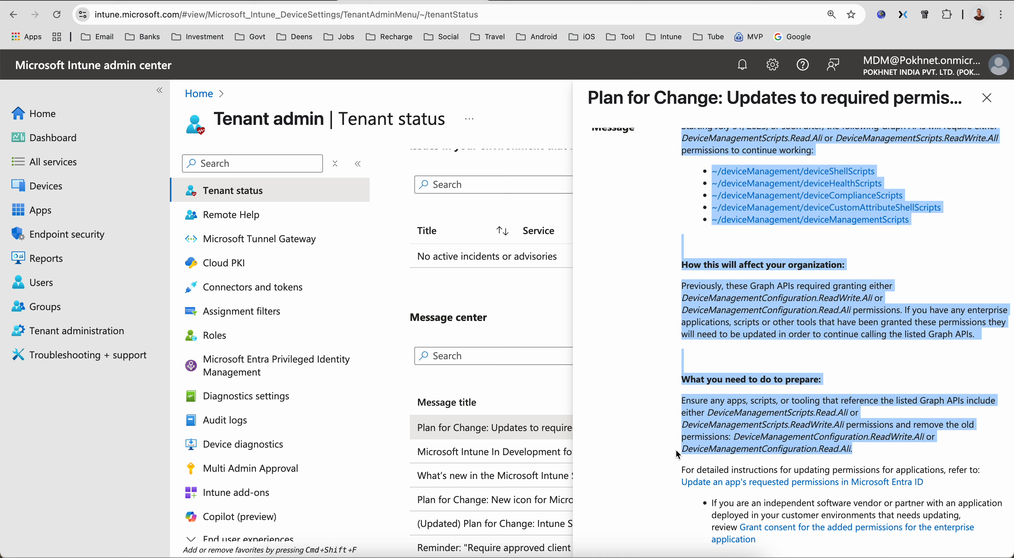
pyautogui.click(762, 440)
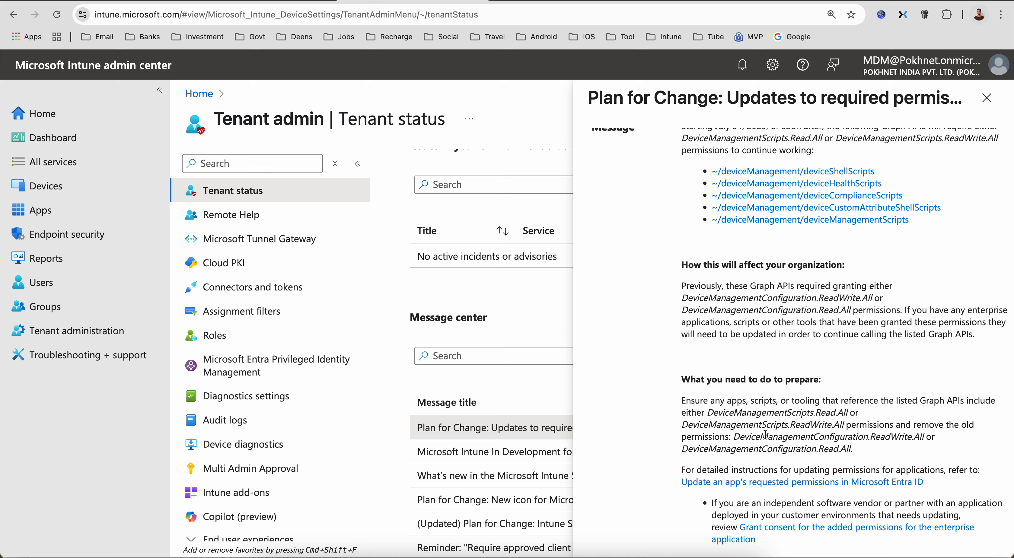
pyautogui.moveTo(737, 437); pyautogui.dragTo(903, 450)
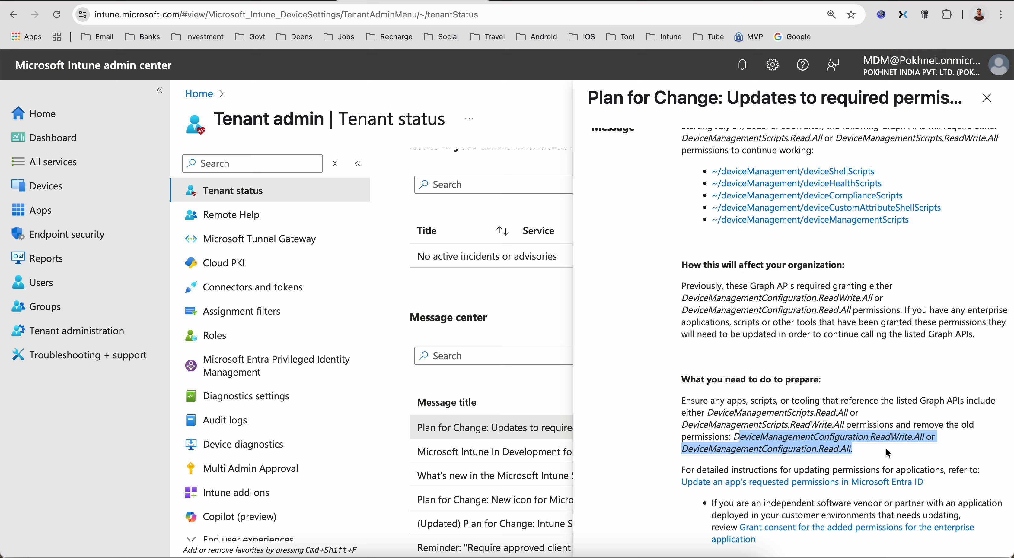
pyautogui.moveTo(861, 413); pyautogui.dragTo(700, 410)
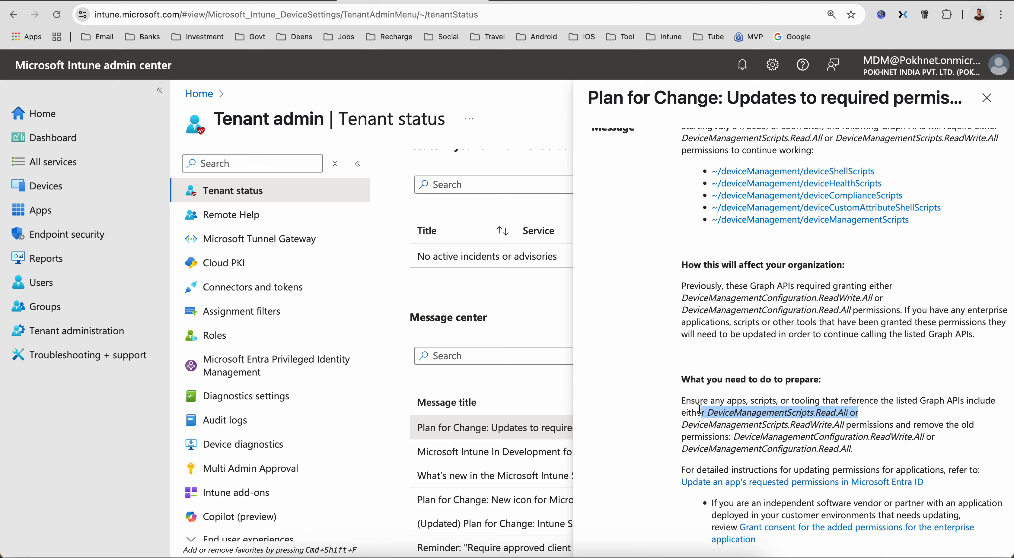
pyautogui.click(813, 424)
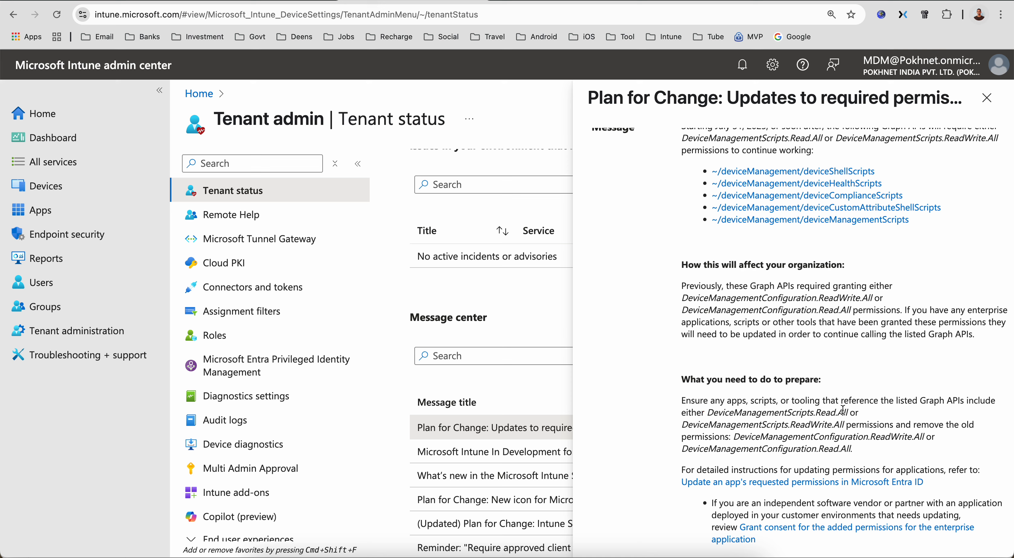
pyautogui.moveTo(849, 412); pyautogui.dragTo(709, 414)
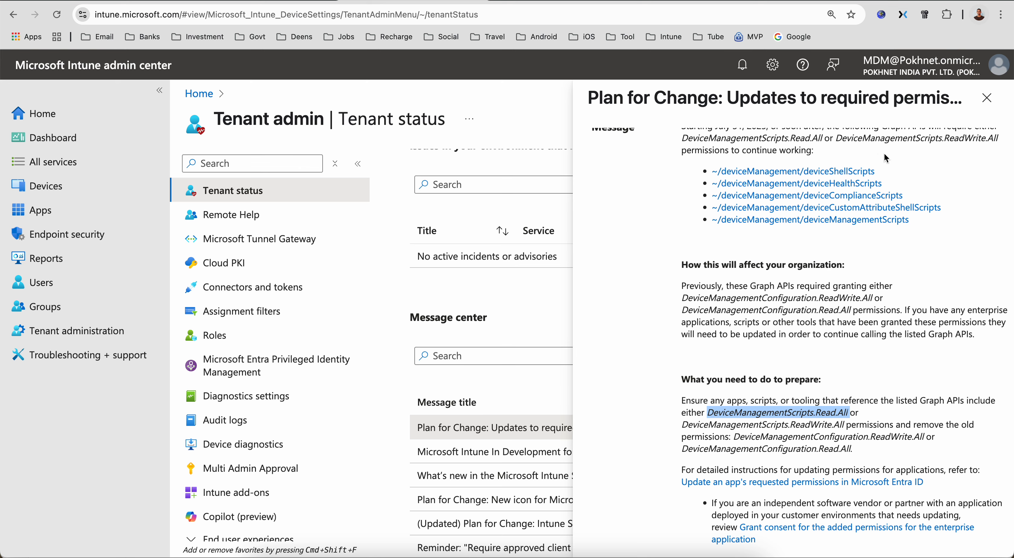
pyautogui.click(988, 100)
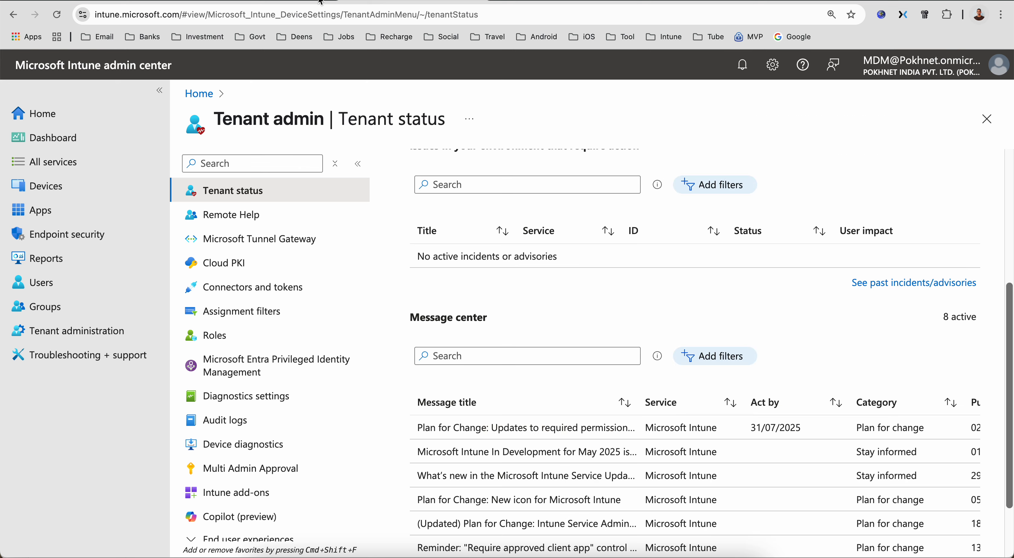
# Switch to YouTube Studio and search the channel for "graph API" videos
pyautogui.click(320, 1)
pyautogui.click(398, 68)
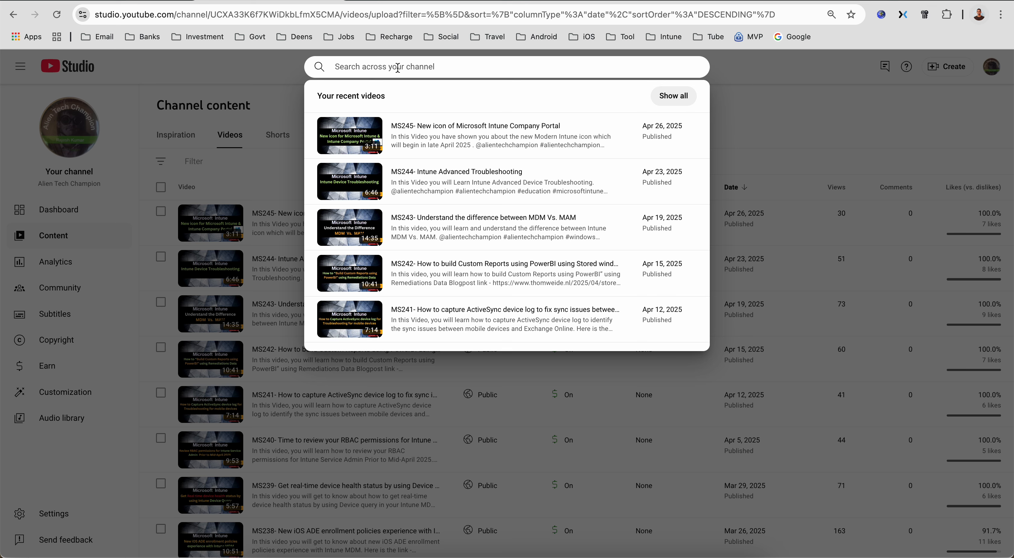
pyautogui.write('graph API')
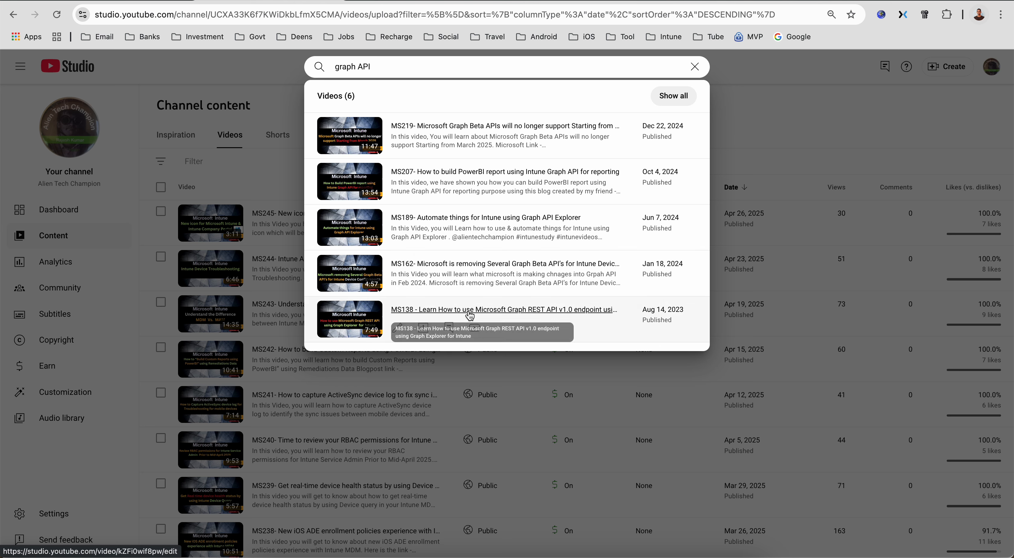
# Open the details pages of the MS138 and MS219 videos in new tabs, and return to the search results
pyautogui.rightClick(532, 311)
pyautogui.click(545, 314)
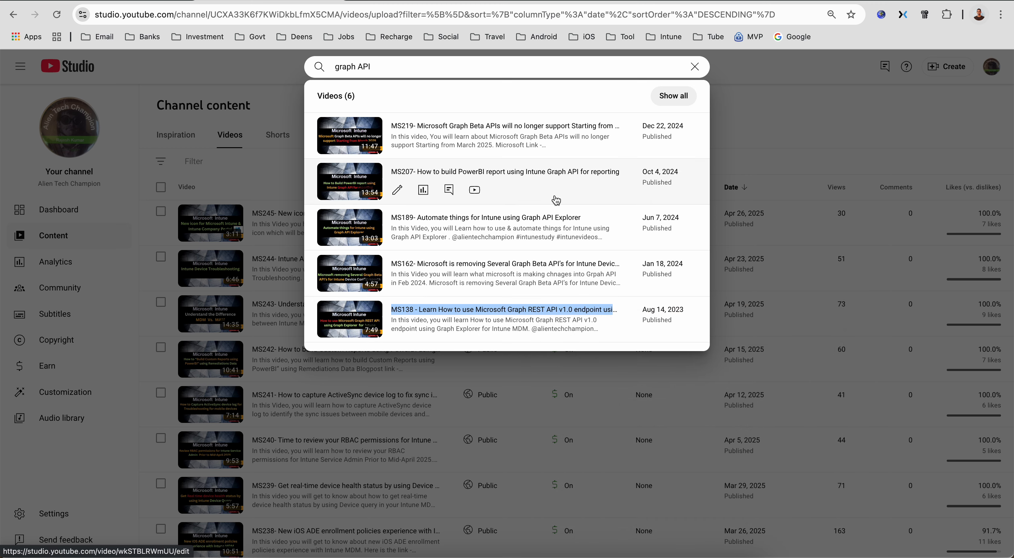
pyautogui.rightClick(521, 126)
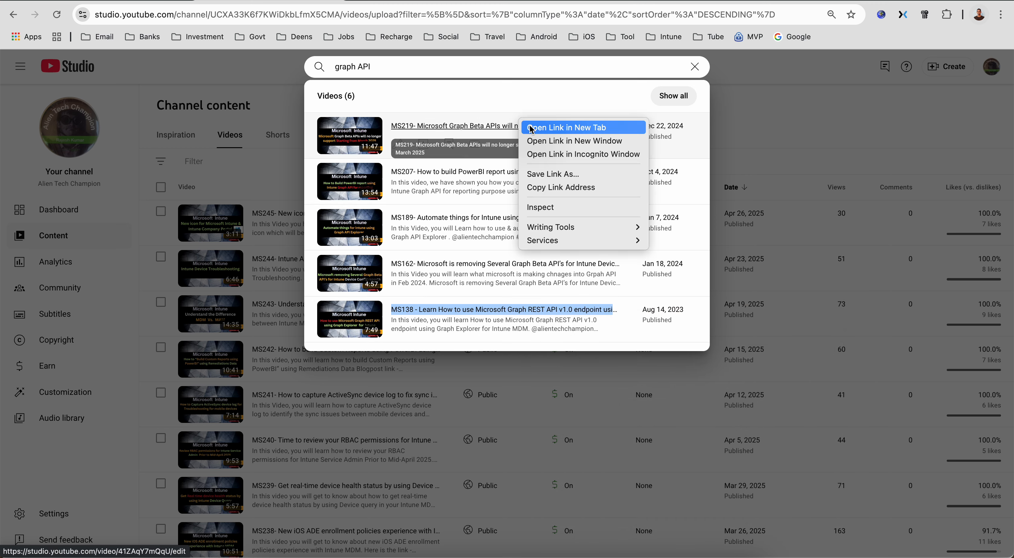
pyautogui.click(530, 126)
pyautogui.click(449, 1)
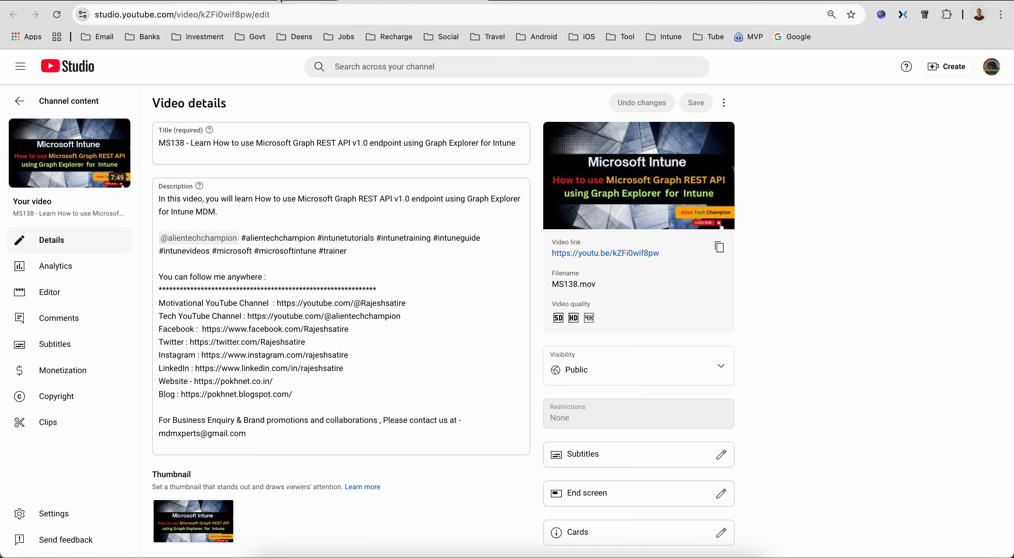
pyautogui.click(314, 1)
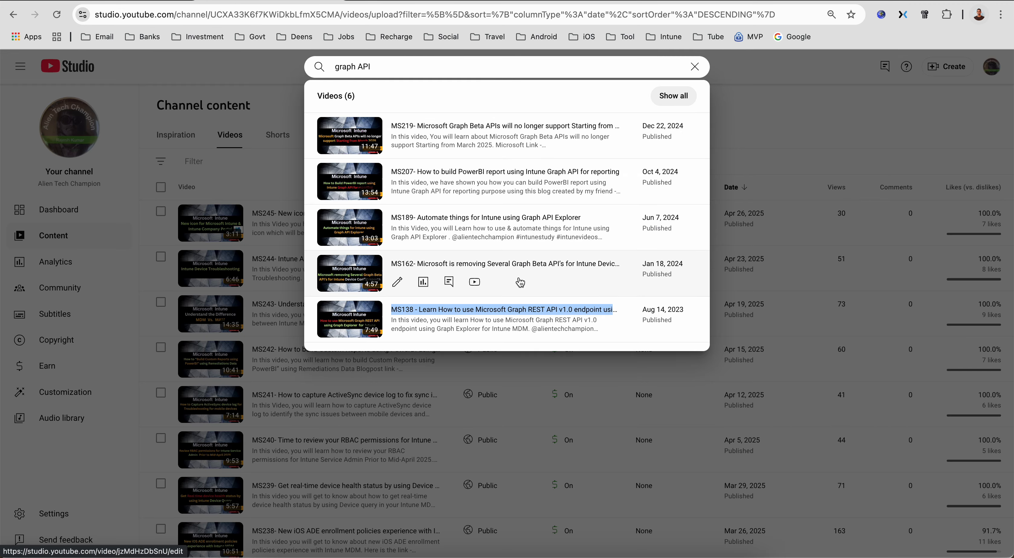
# Open the MS138 Graph Explorer video on YouTube, pause its playback and check its title
pyautogui.click(475, 327)
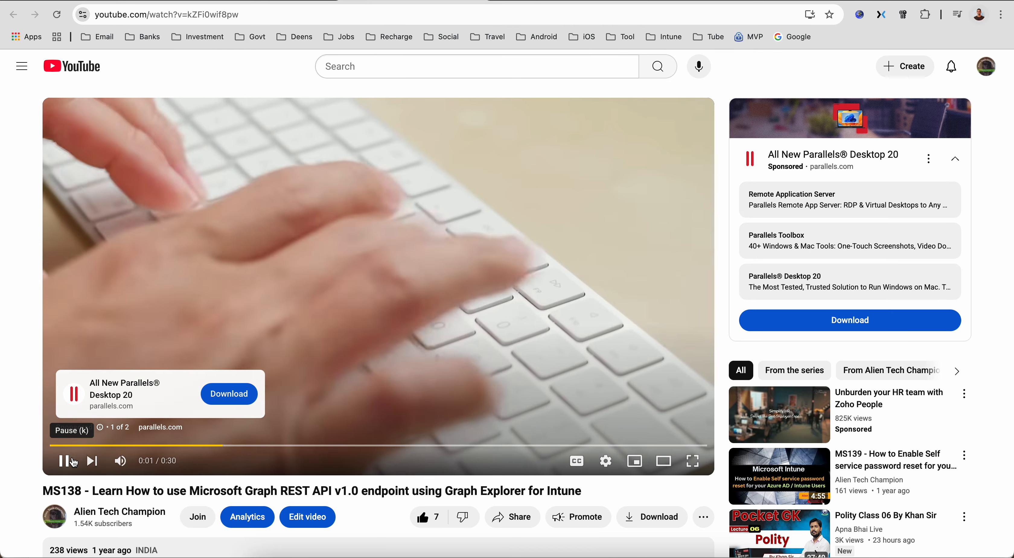
pyautogui.click(65, 464)
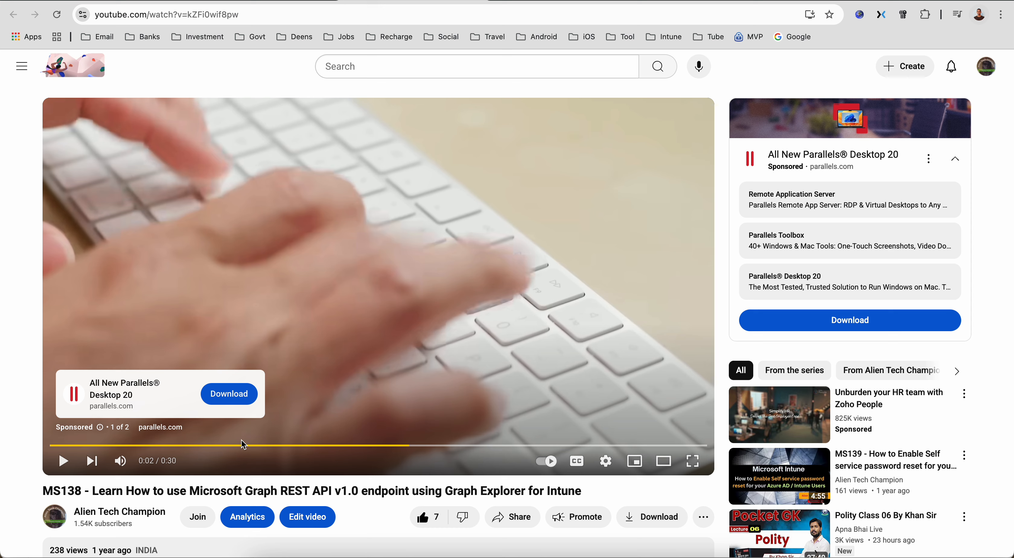
pyautogui.click(41, 492)
pyautogui.moveTo(42, 492); pyautogui.dragTo(122, 491)
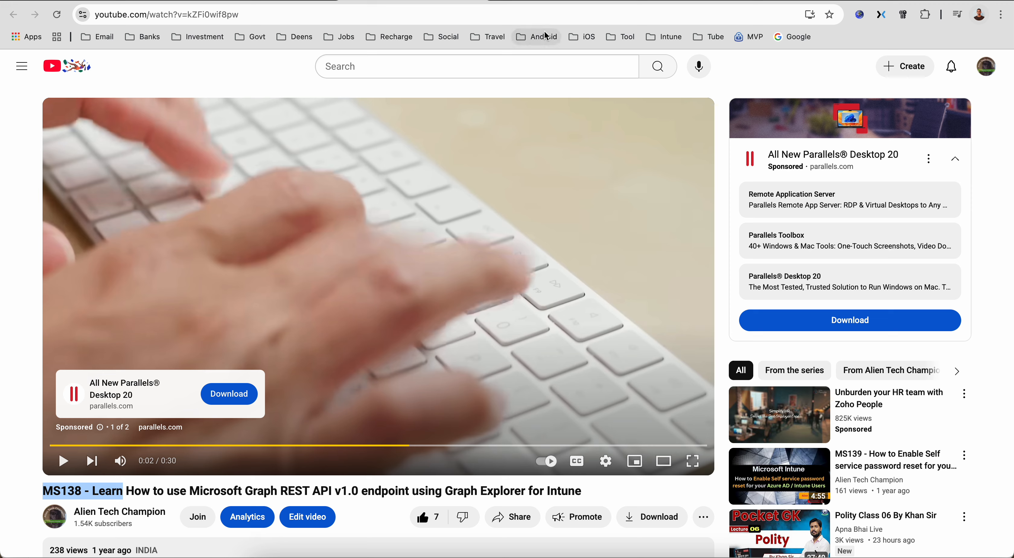
# Open the MS207 PowerBI reporting video on YouTube from the channel search results, and return to the results
pyautogui.click(275, 2)
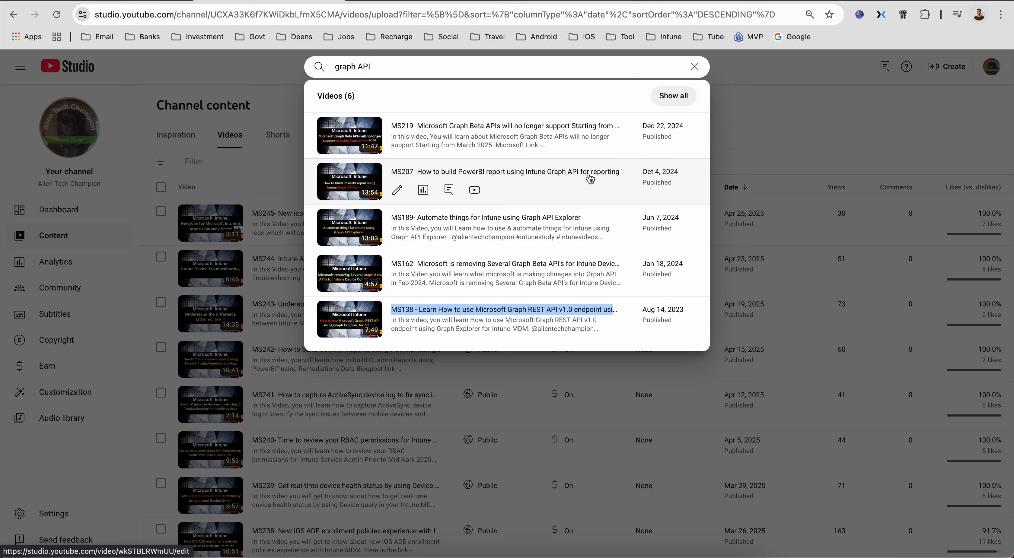
pyautogui.click(475, 191)
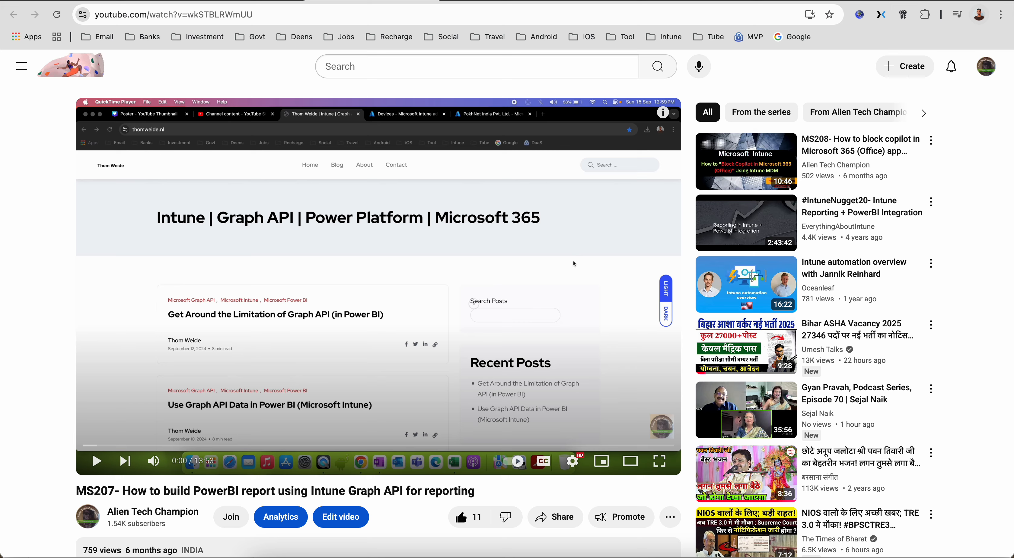
pyautogui.click(260, 2)
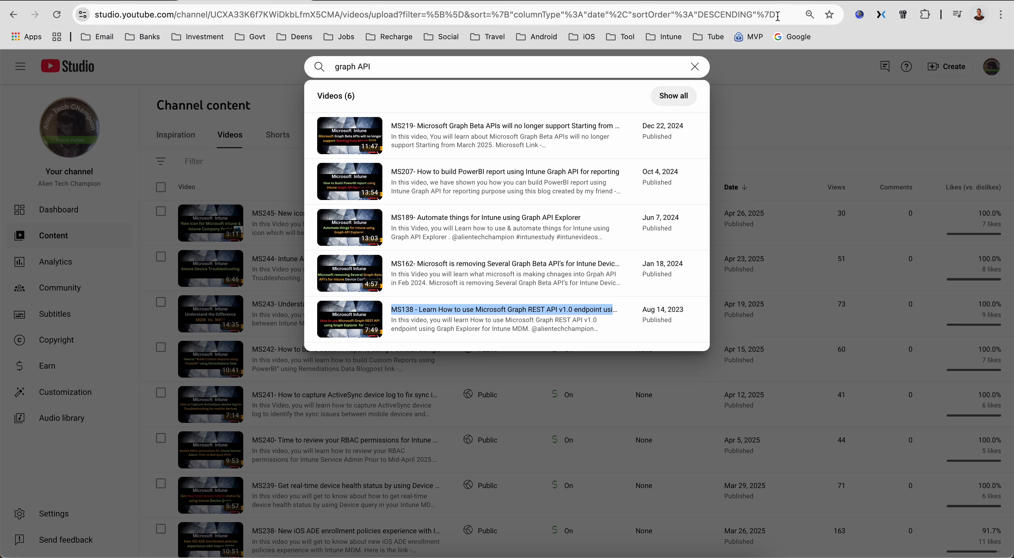
# Switch to the Intune admin center's Apps overview, and open the Entra admin center at entra.microsoft.com in a new tab
pyautogui.click(881, 1)
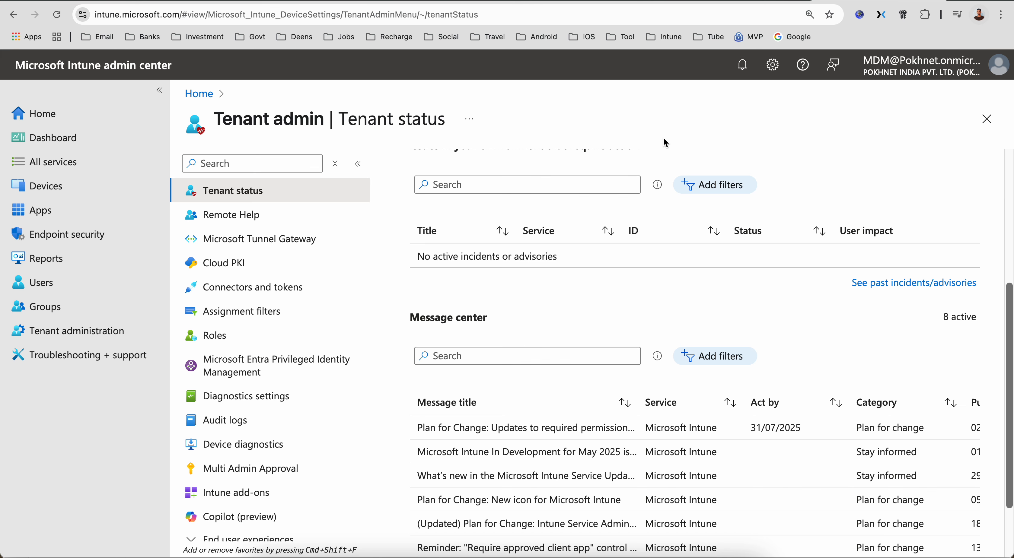
pyautogui.click(76, 203)
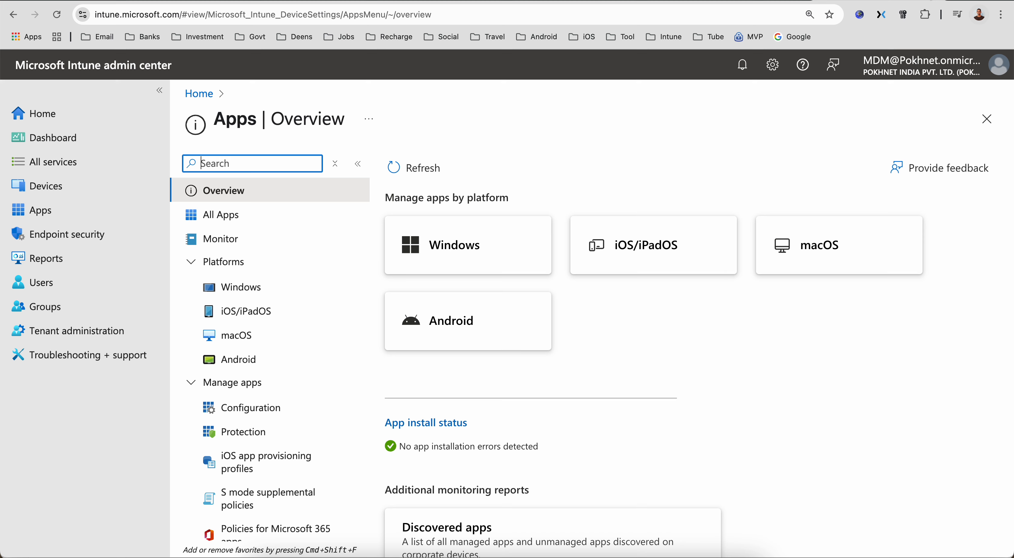
pyautogui.press('super+t')
pyautogui.click(671, 15)
pyautogui.write('e')
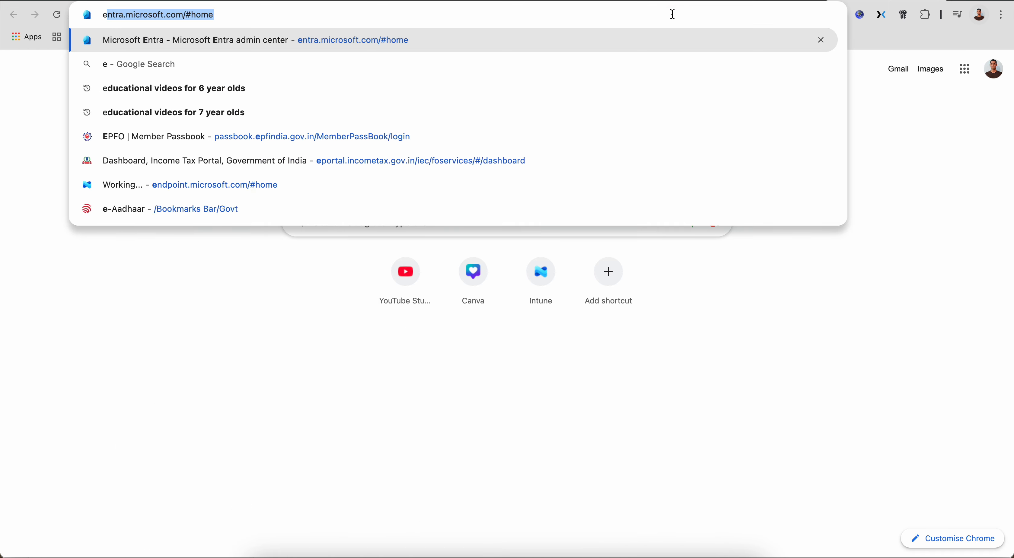
pyautogui.write('ntra')
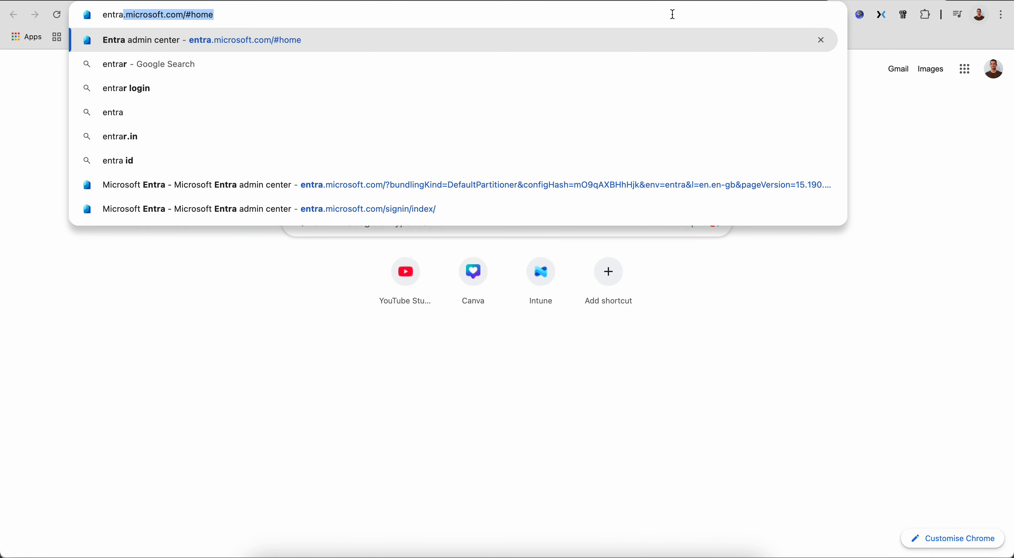
pyautogui.press('Return')
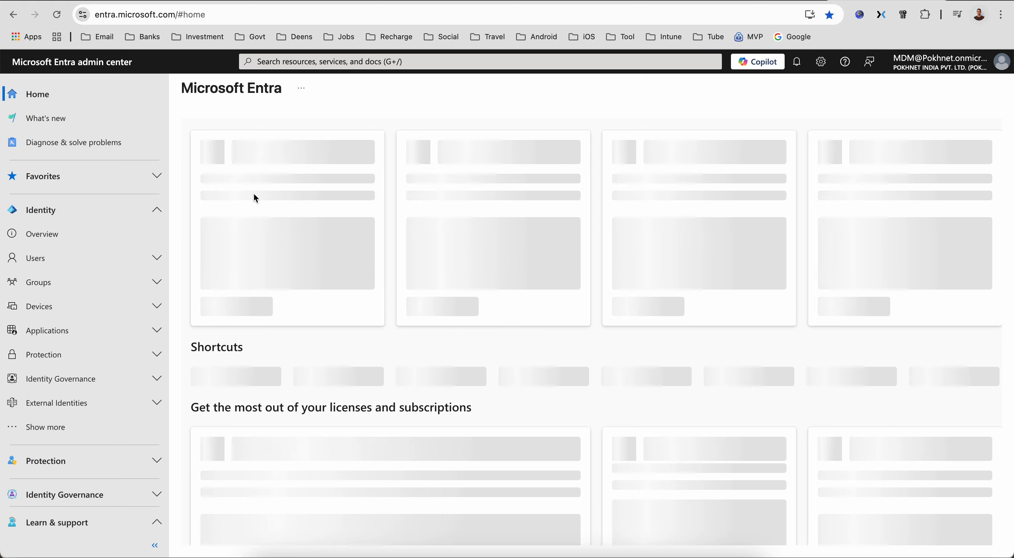
# Open the Graph Explorer application from the enterprise applications list in Entra
pyautogui.click(96, 337)
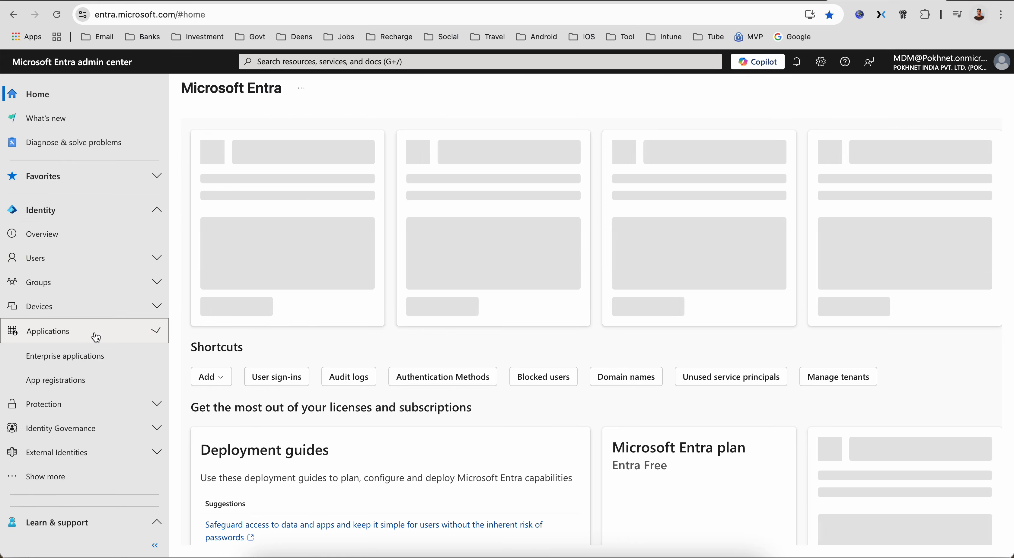
pyautogui.click(138, 356)
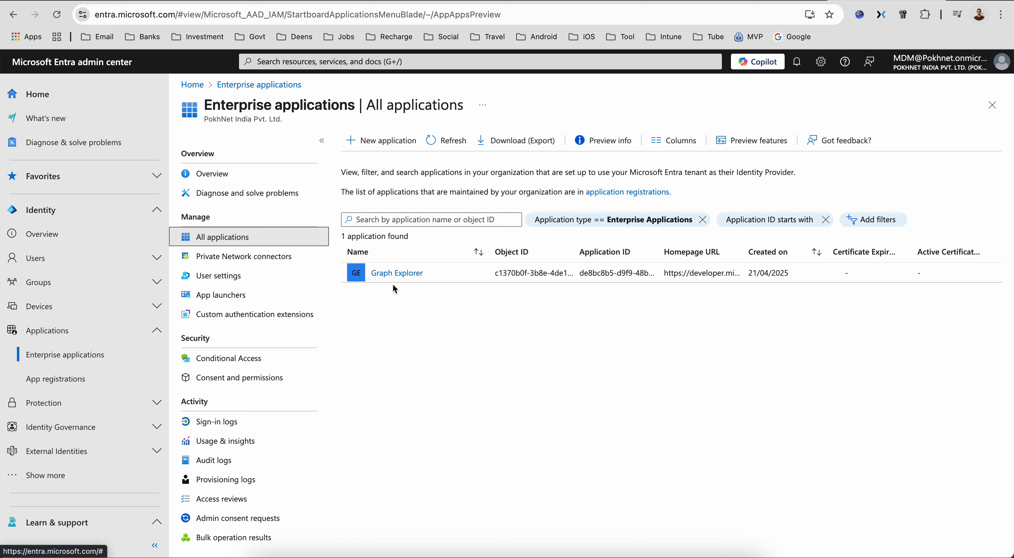
pyautogui.click(397, 275)
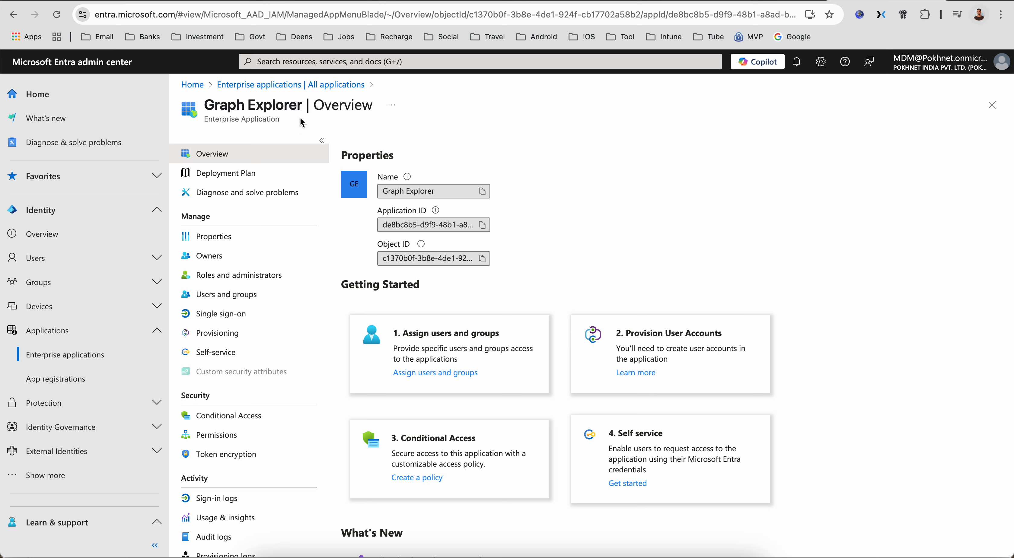
# Open the Graph Explorer application's permissions and reload the page to view the granted admin consents
pyautogui.click(253, 436)
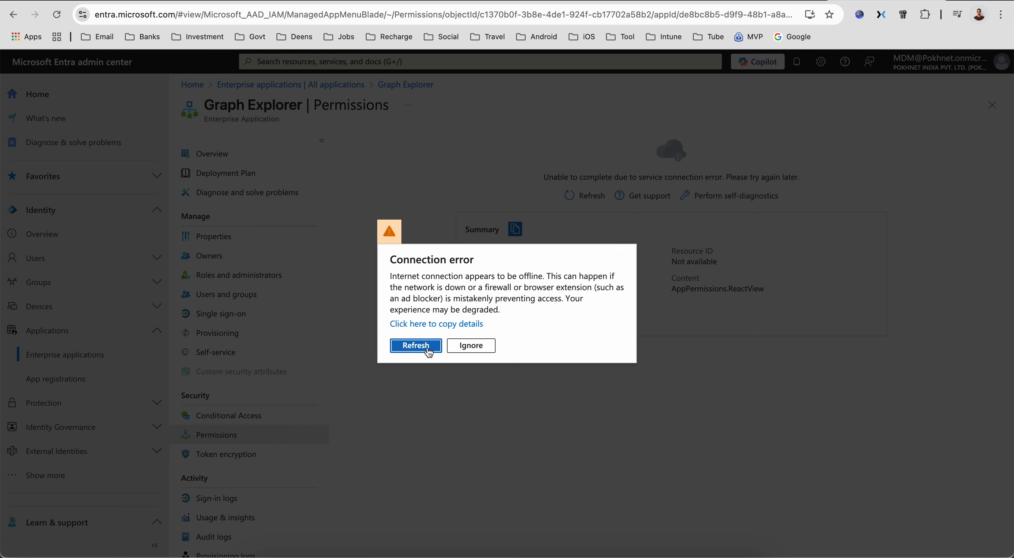
pyautogui.click(415, 346)
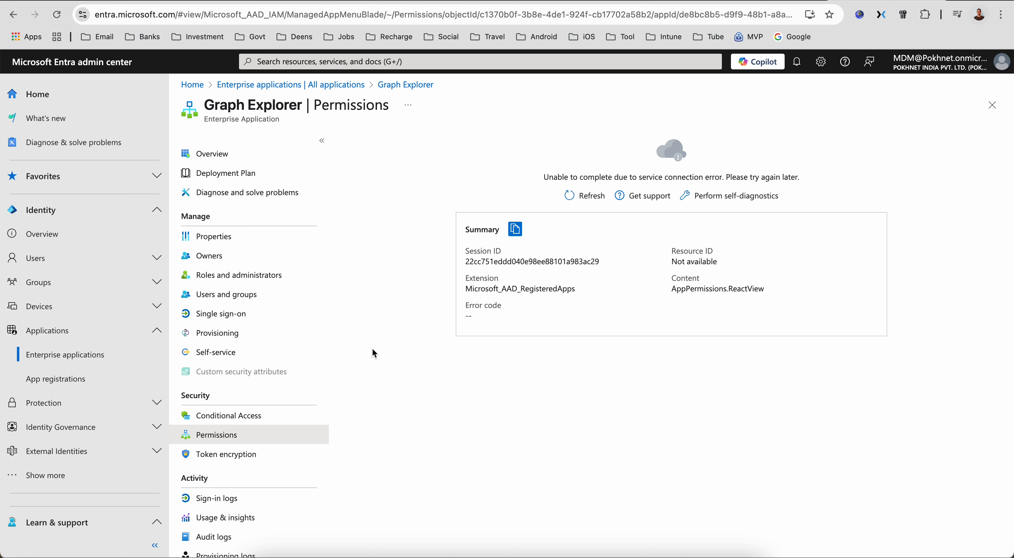
pyautogui.click(517, 13)
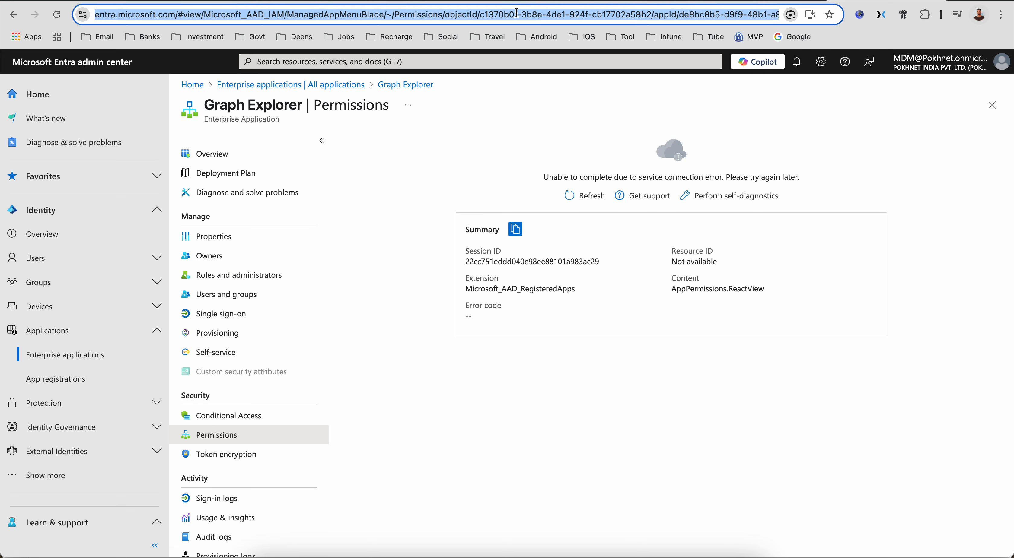
pyautogui.press('Return')
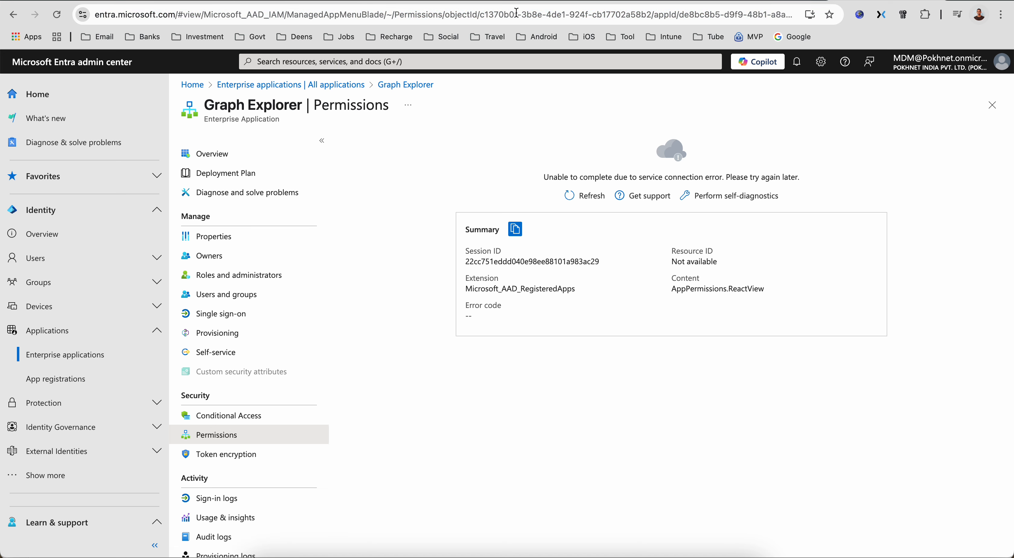
pyautogui.click(58, 17)
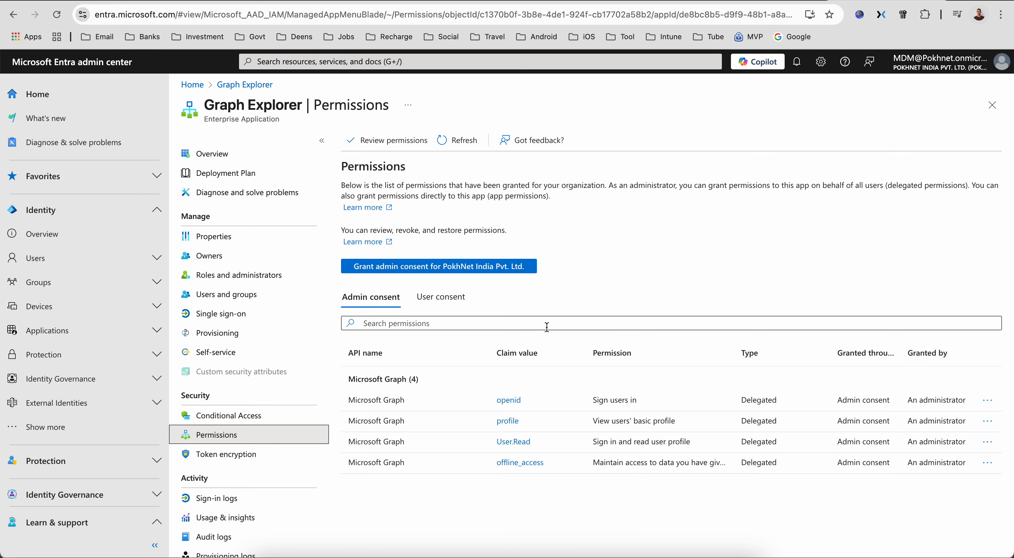
# Return to the Entra home page and open the app registrations list
pyautogui.click(192, 85)
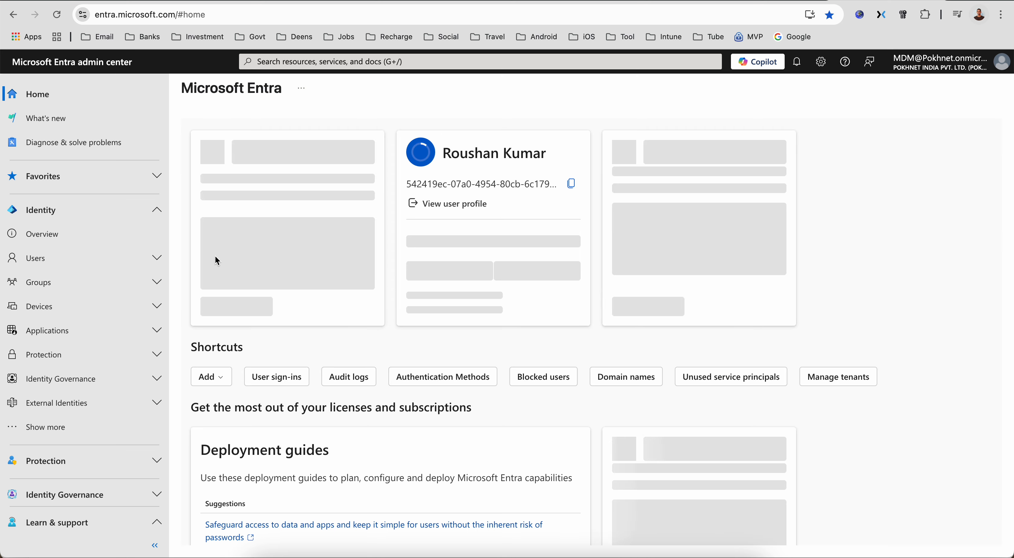
pyautogui.click(39, 331)
pyautogui.click(65, 355)
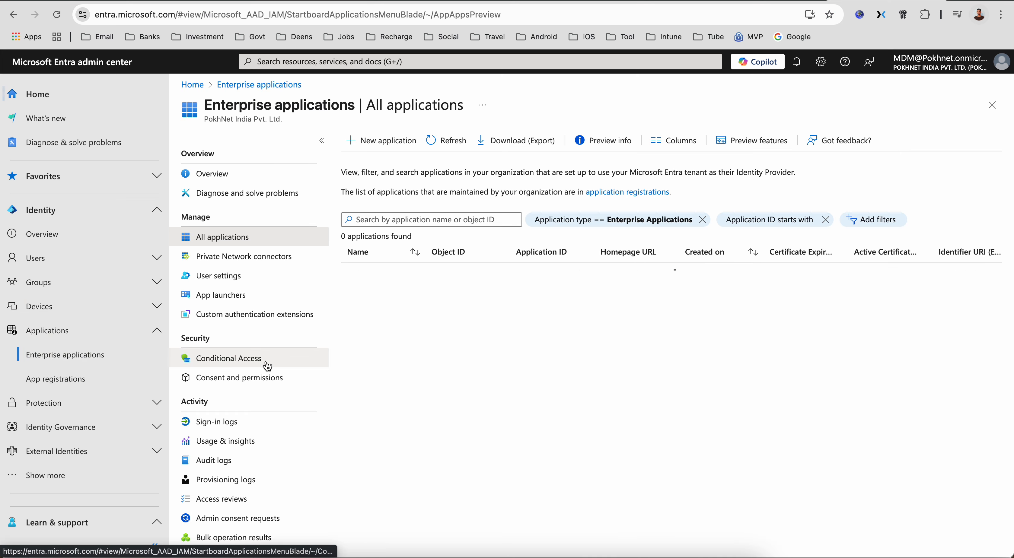
pyautogui.click(98, 379)
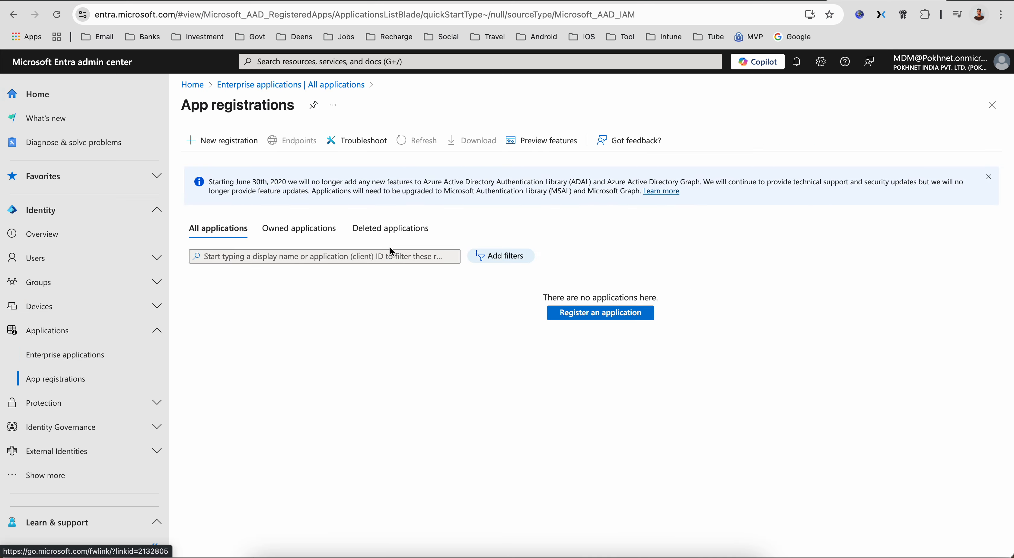
# Register a new single-tenant application named "Graph API Testing"
pyautogui.click(223, 140)
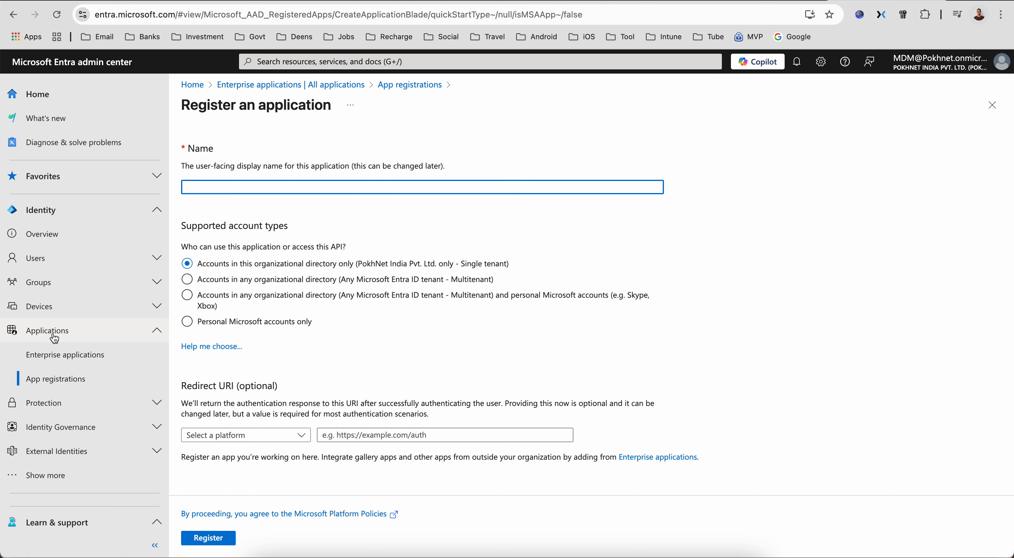
pyautogui.moveTo(100, 14); pyautogui.dragTo(263, 192)
pyautogui.click(263, 192)
pyautogui.click(217, 545)
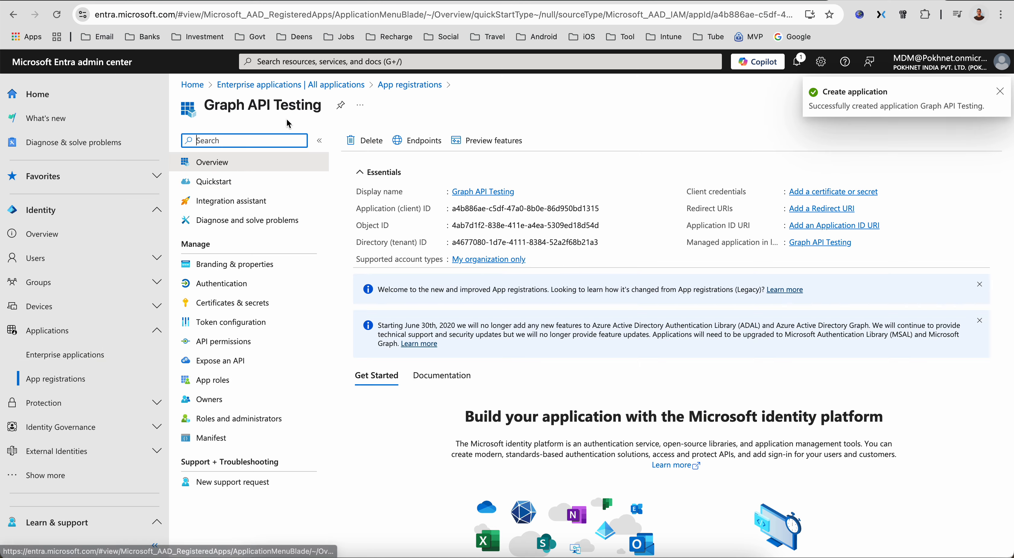
# Start adding a Microsoft Graph permission to the Graph API Testing app, view the application permissions, and choose delegated permissions
pyautogui.click(262, 350)
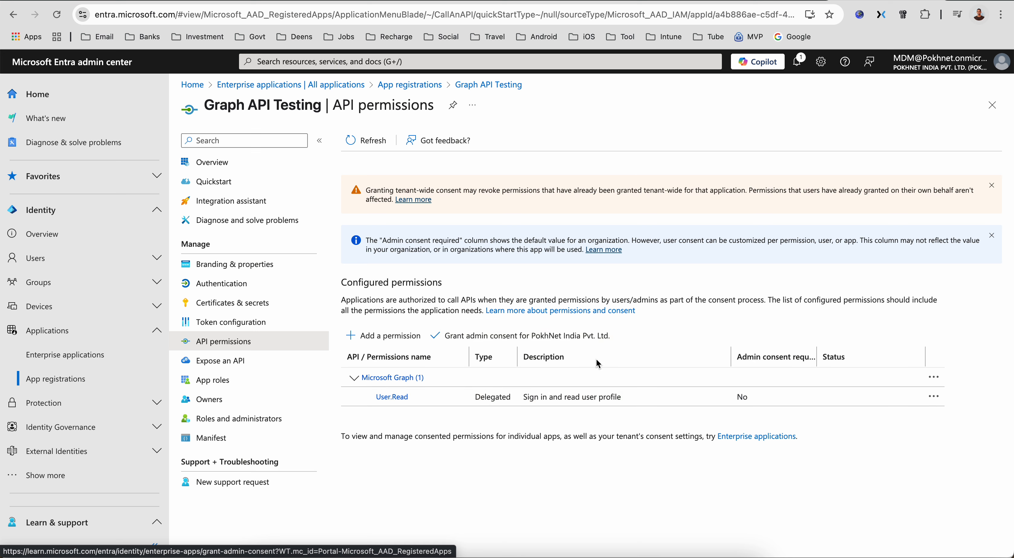
pyautogui.click(384, 336)
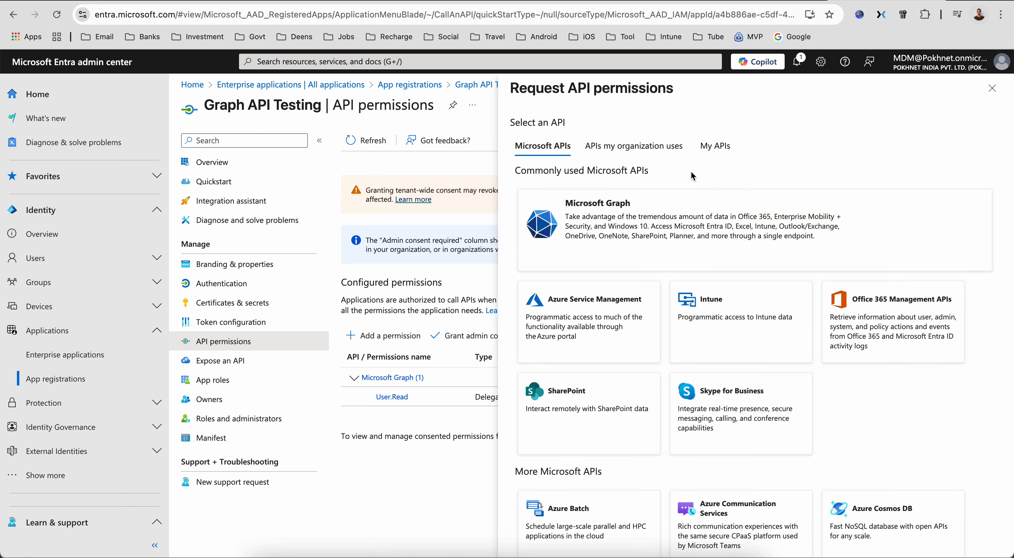
pyautogui.click(711, 220)
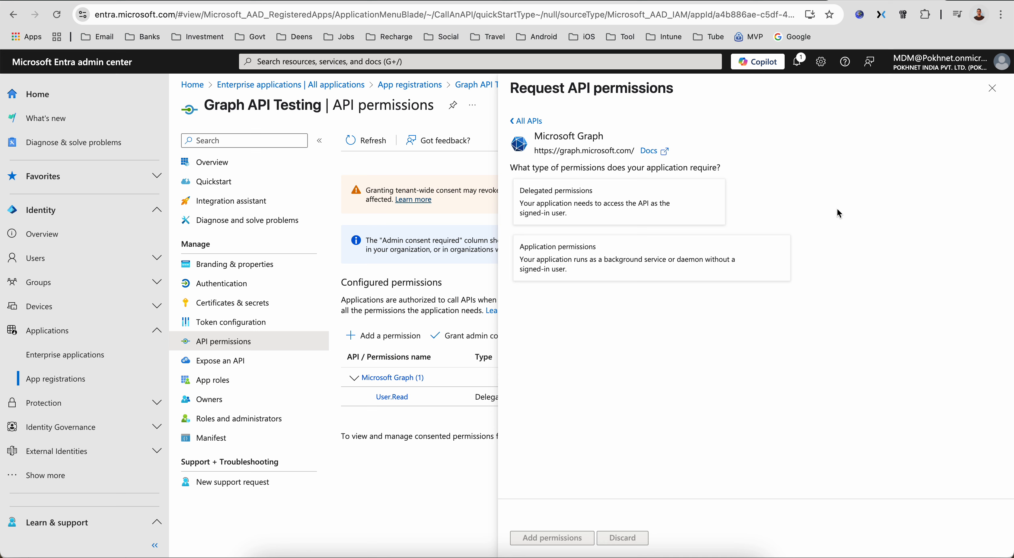
pyautogui.click(711, 255)
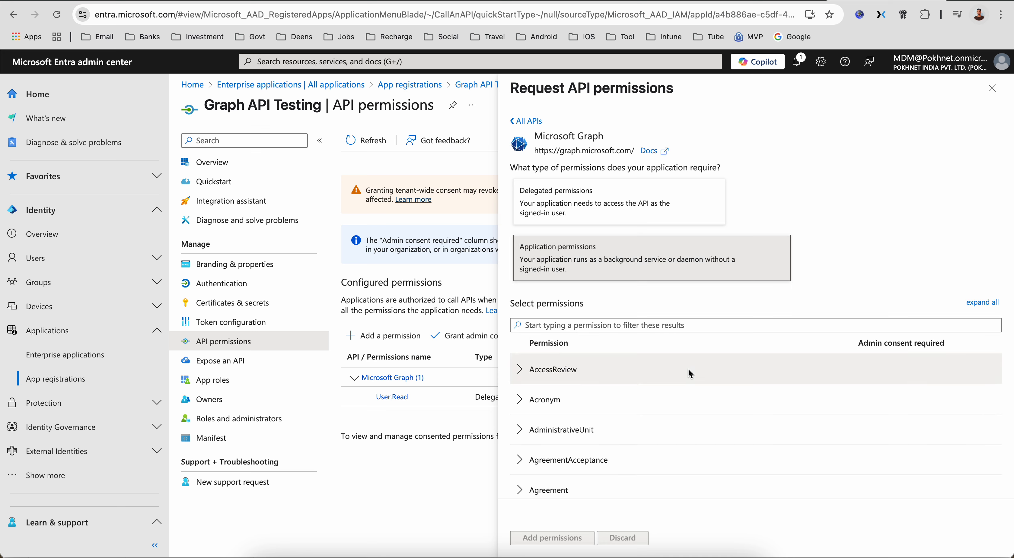
pyautogui.click(639, 205)
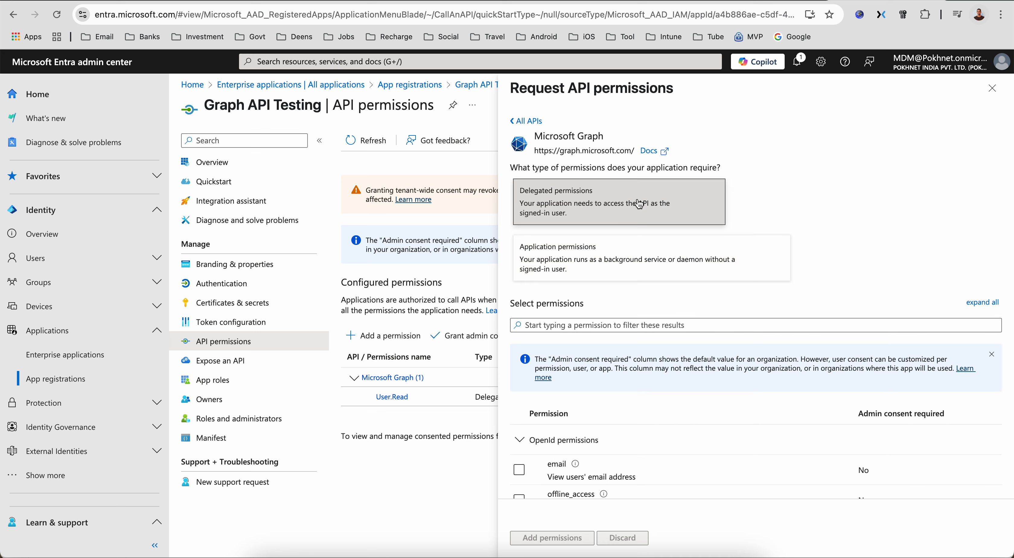
# Filter the delegated permissions by DeviceManagementScripts.Read.All and expand the DeviceManagementScripts group
pyautogui.scroll(-3, 812, 237)
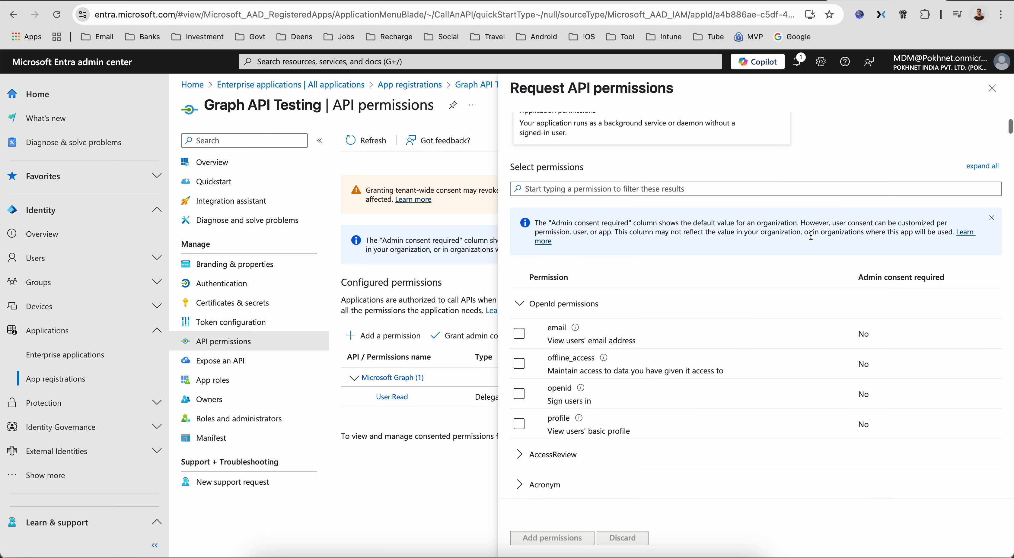
pyautogui.click(622, 190)
pyautogui.write('DeviceManagementScripts.Read.All')
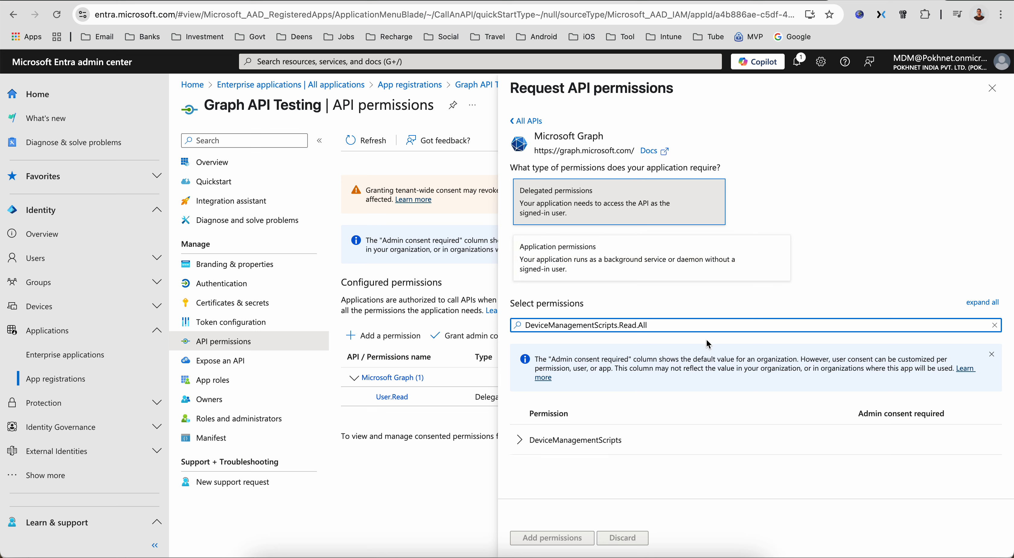
pyautogui.click(530, 445)
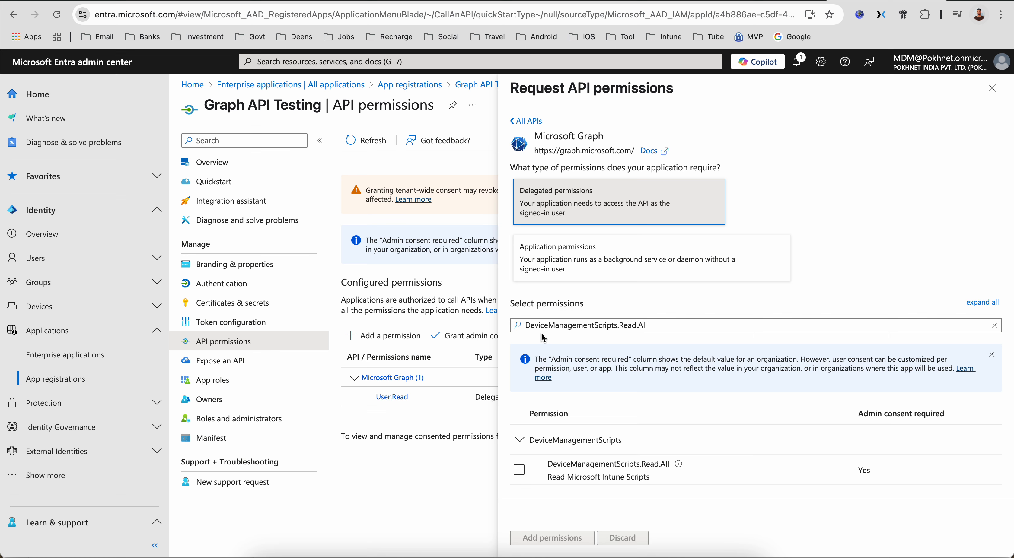
# Switch to the Intune admin center and open the "Plan for Change: Updates to required permissions" message in the tenant's message center
pyautogui.moveTo(526, 326); pyautogui.dragTo(656, 325)
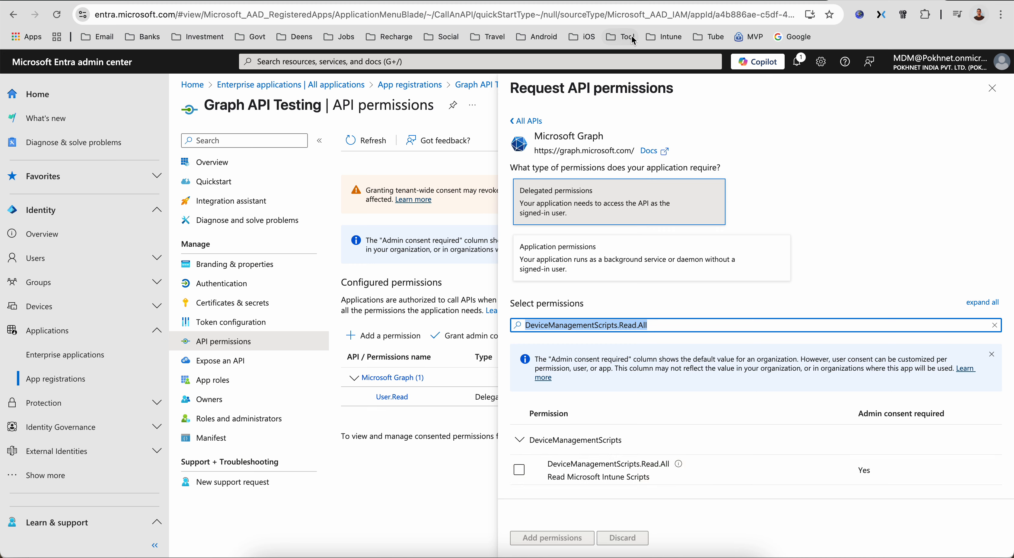
pyautogui.click(768, 1)
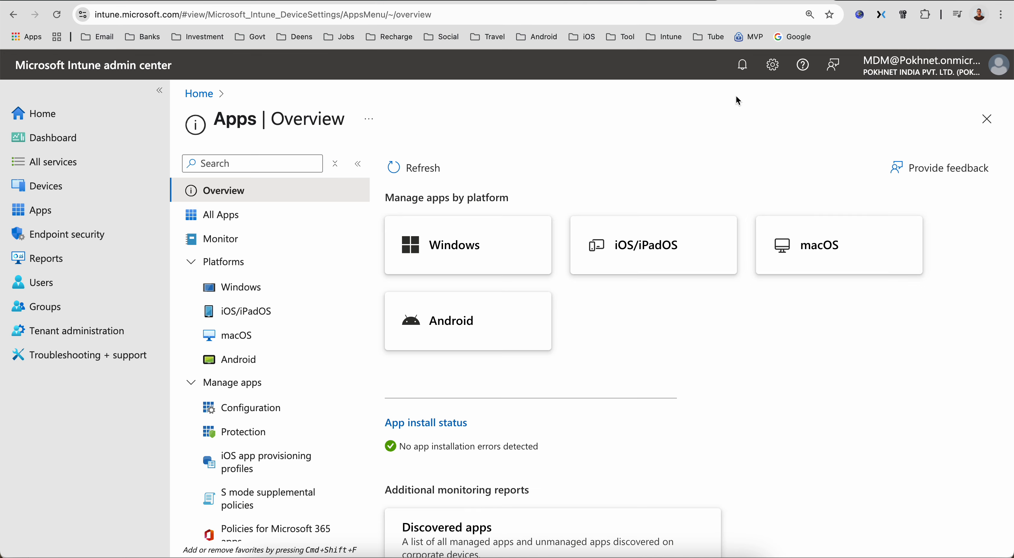
pyautogui.click(85, 334)
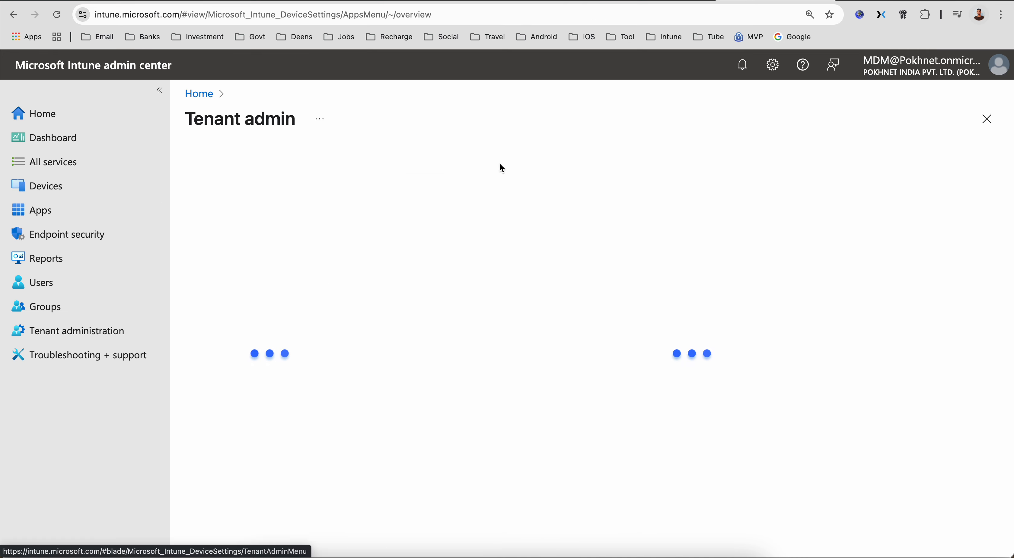
pyautogui.click(672, 172)
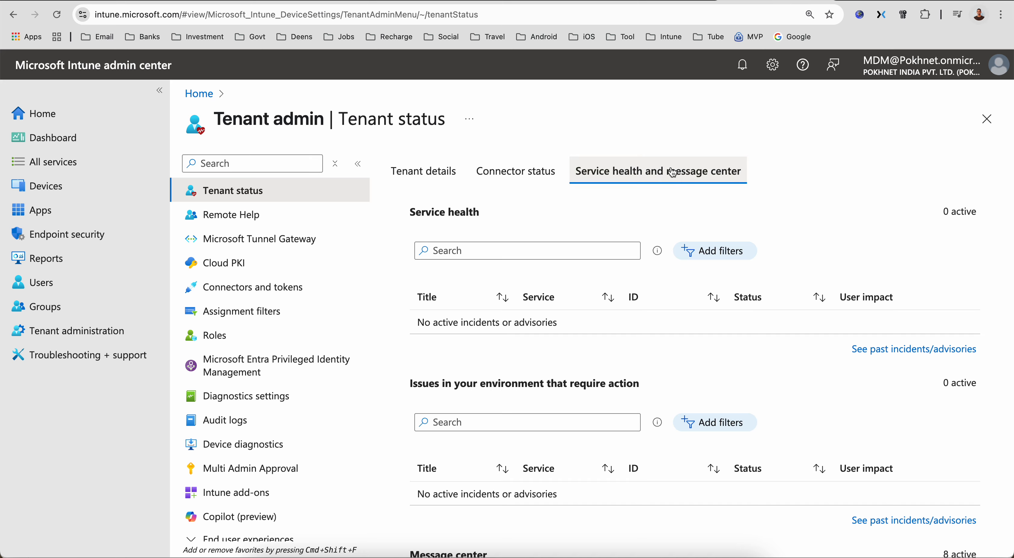
pyautogui.scroll(-6, 700, 351)
pyautogui.click(566, 432)
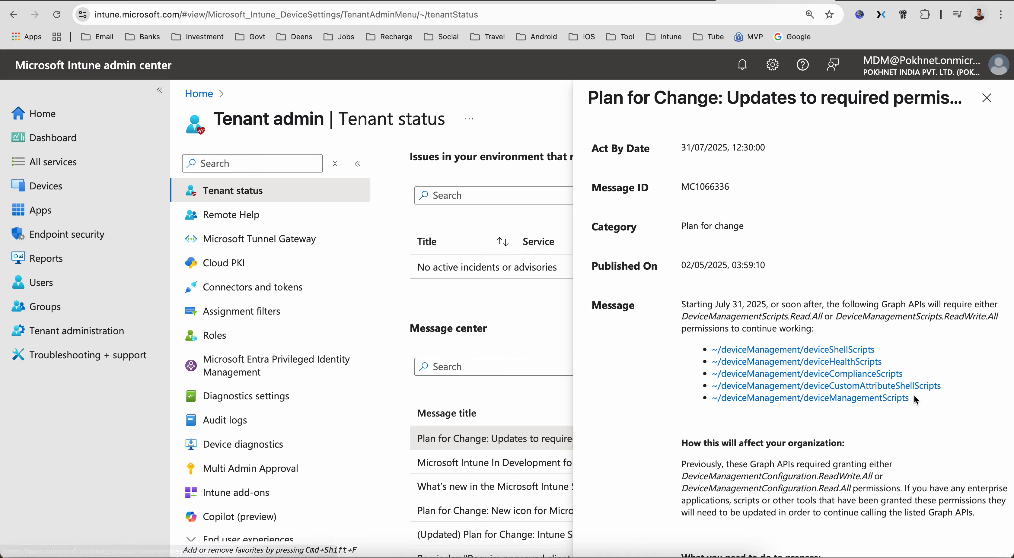
# Copy DeviceManagementConfiguration.ReadWrite.All from the message and use it as the delegated permissions filter in Entra
pyautogui.scroll(-5, 941, 364)
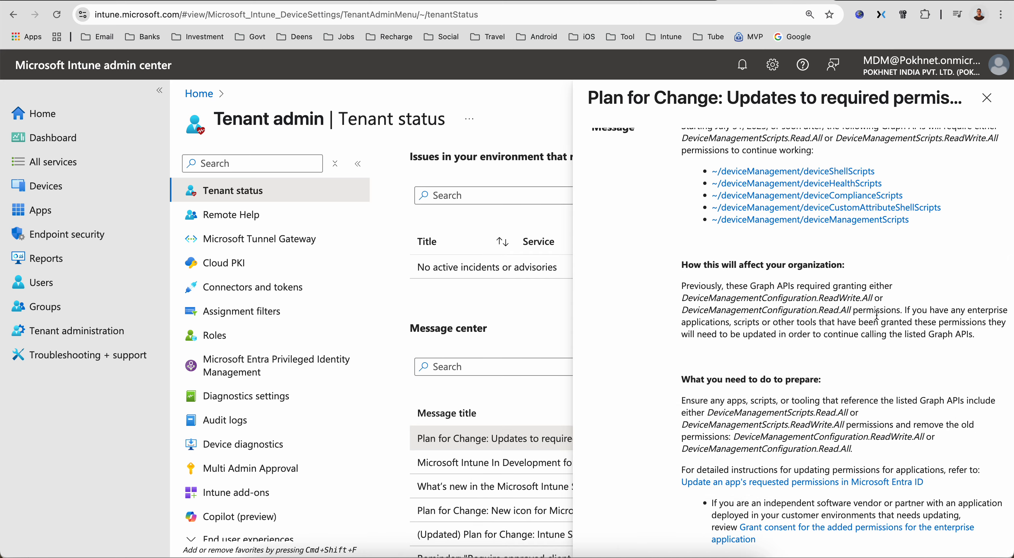
pyautogui.moveTo(683, 299); pyautogui.dragTo(875, 298)
pyautogui.press('super+c')
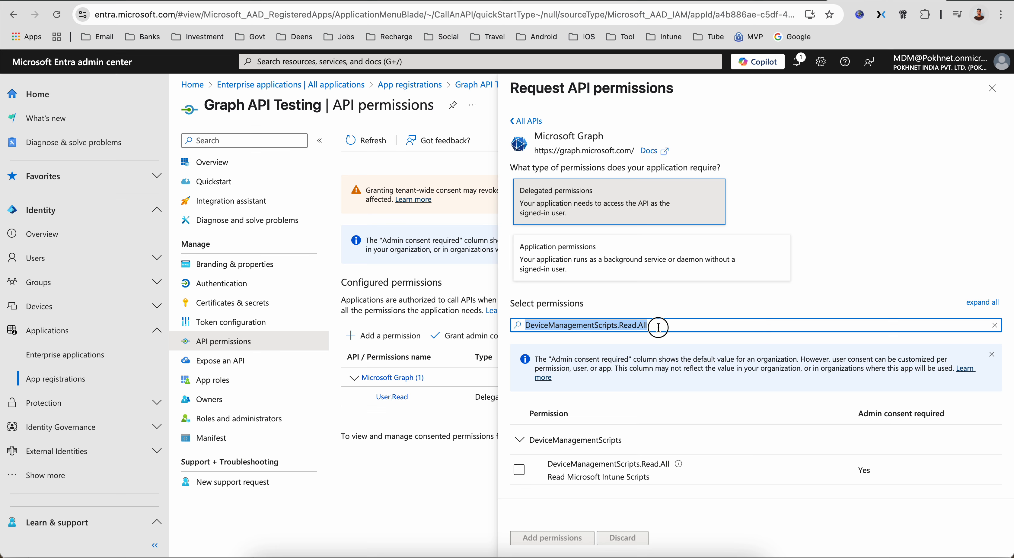
pyautogui.click(659, 328)
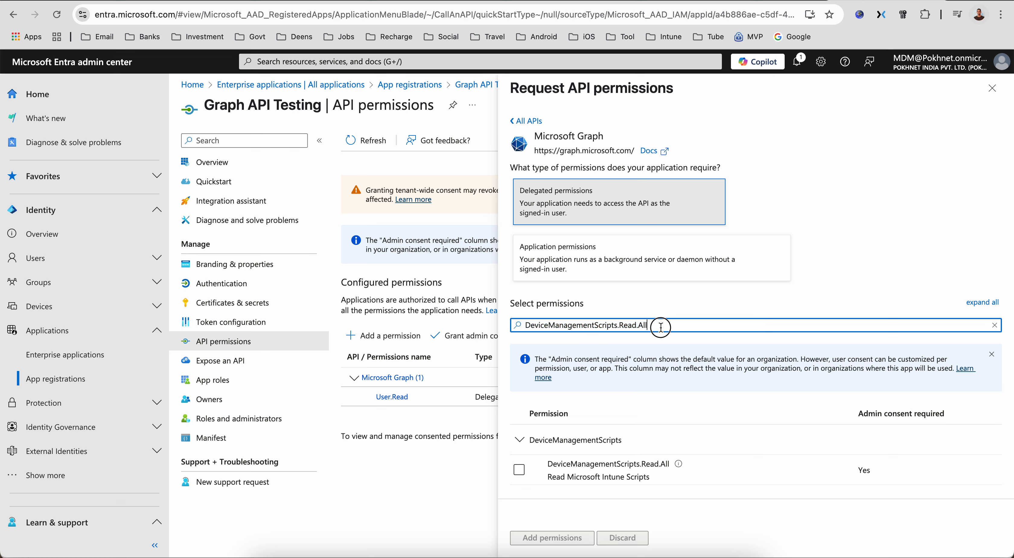
pyautogui.moveTo(661, 327); pyautogui.dragTo(467, 331)
pyautogui.press('super+v')
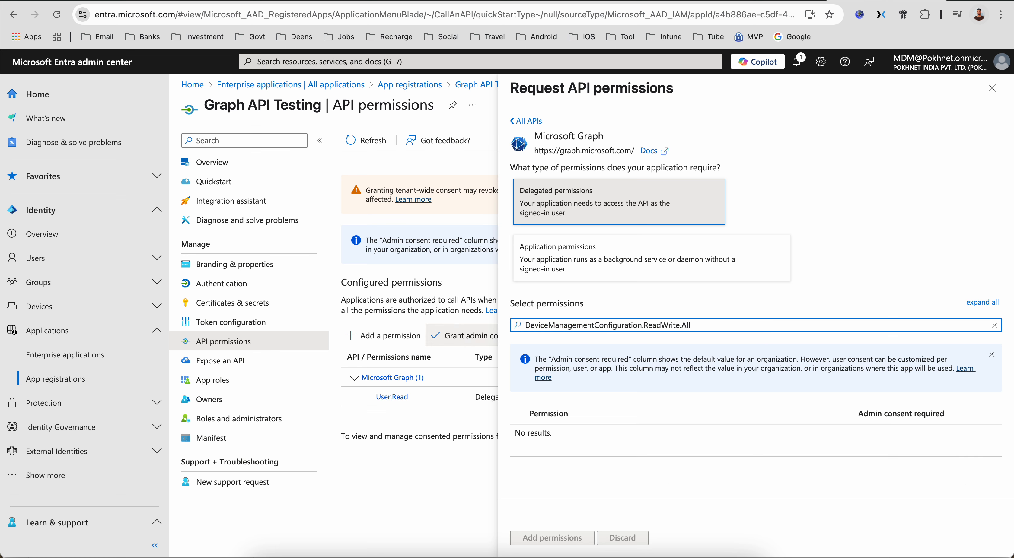
# Add the DeviceManagementConfiguration.ReadWrite.All delegated permission to the app and grant admin consent for PokhNet India Pvt. Ltd
pyautogui.click(521, 442)
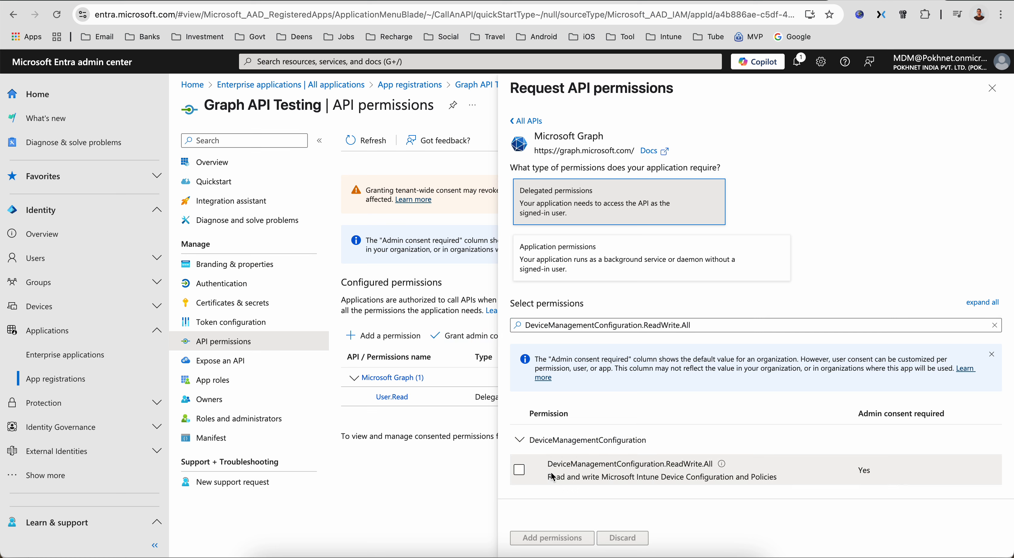
pyautogui.click(519, 470)
pyautogui.click(569, 540)
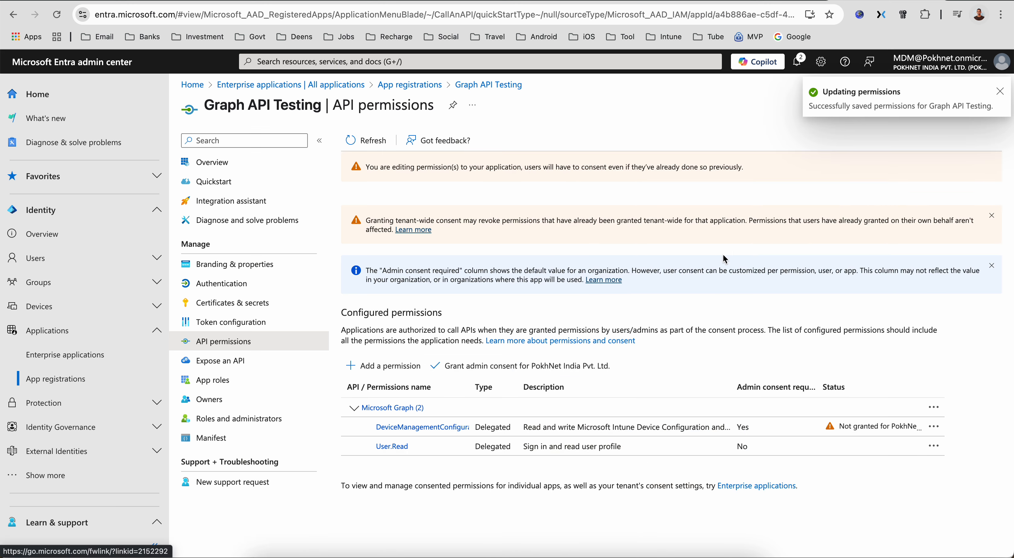
pyautogui.click(521, 366)
pyautogui.click(366, 217)
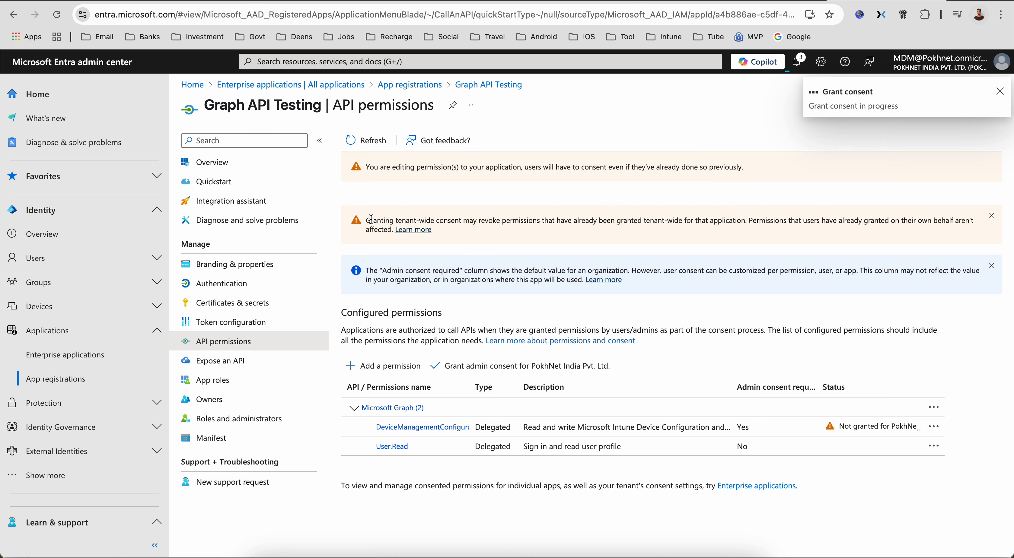
pyautogui.click(495, 21)
pyautogui.press('Escape')
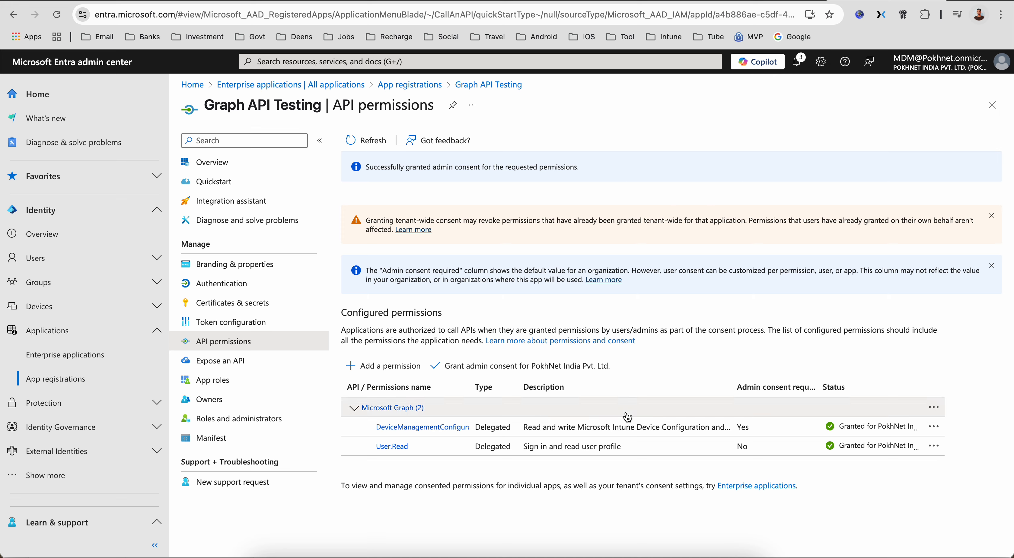
# Widen the permission name column and review the details of DeviceManagementConfiguration.ReadWrite.All, including its admin consent display name
pyautogui.moveTo(469, 386); pyautogui.dragTo(541, 387)
pyautogui.click(472, 347)
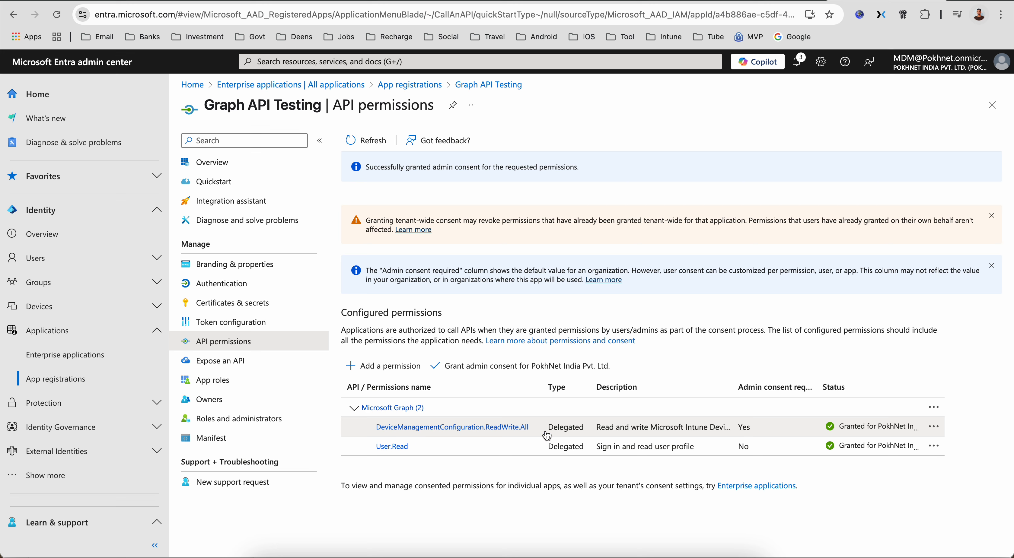
pyautogui.click(633, 435)
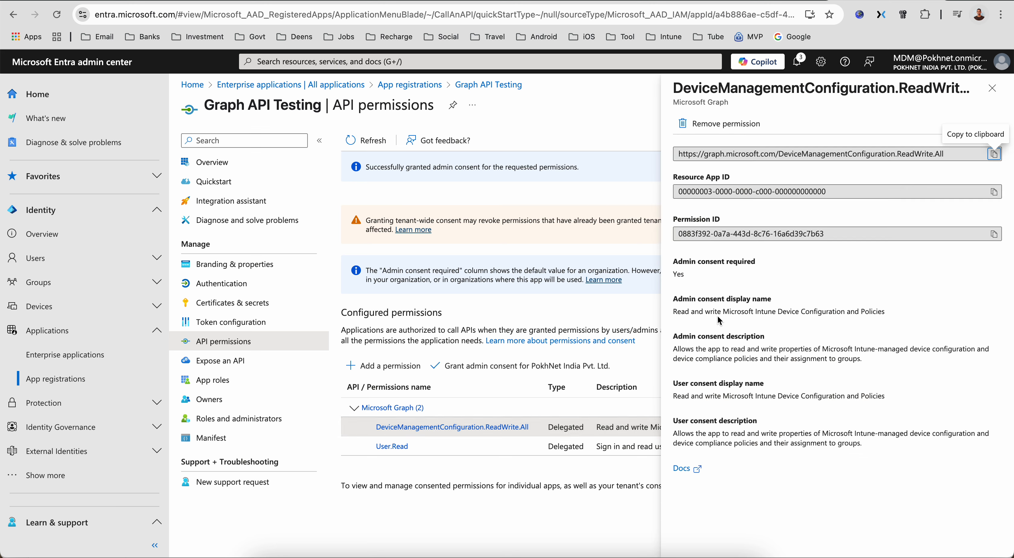
pyautogui.moveTo(682, 313); pyautogui.dragTo(889, 317)
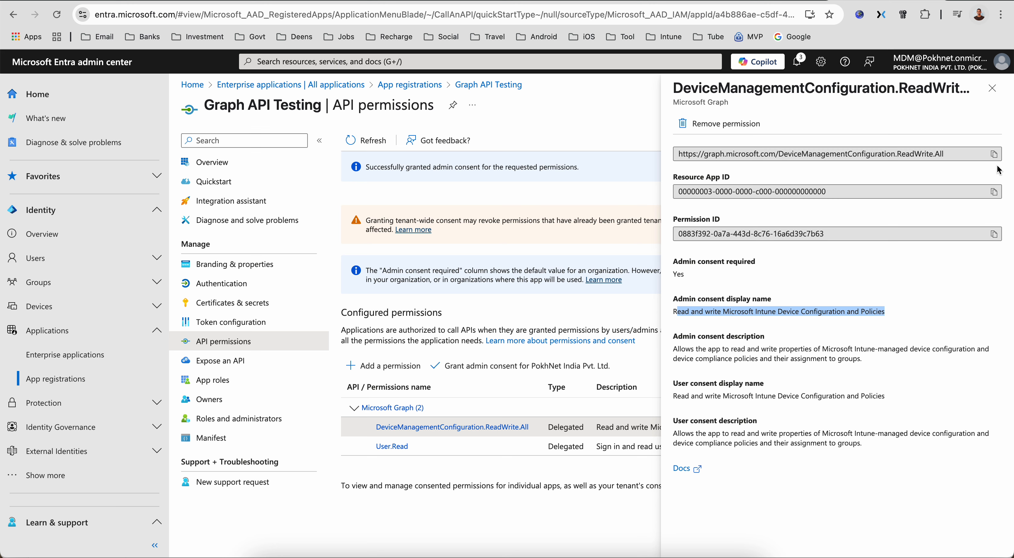
pyautogui.click(992, 88)
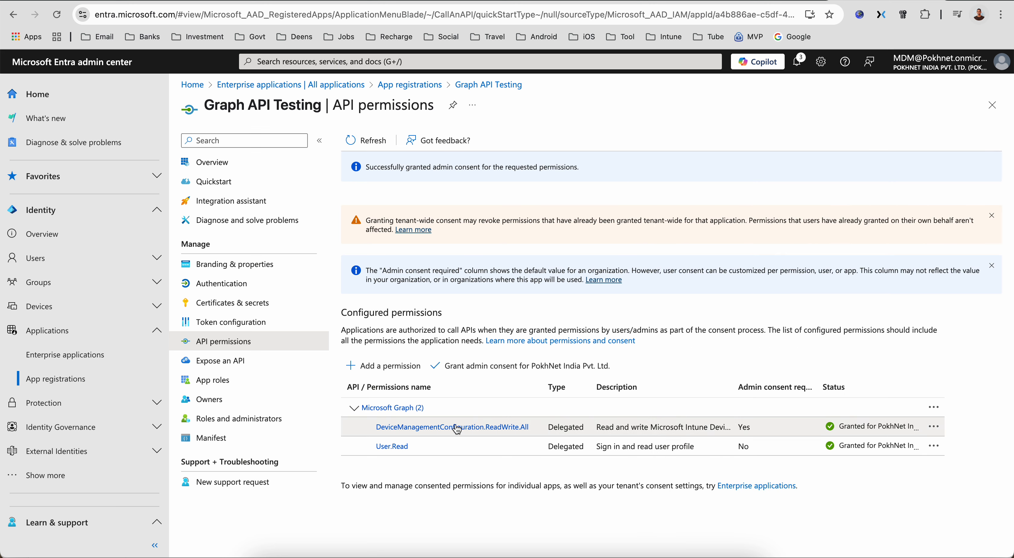
# Remove DeviceManagementConfiguration.ReadWrite.All from the app's configured permissions
pyautogui.click(933, 427)
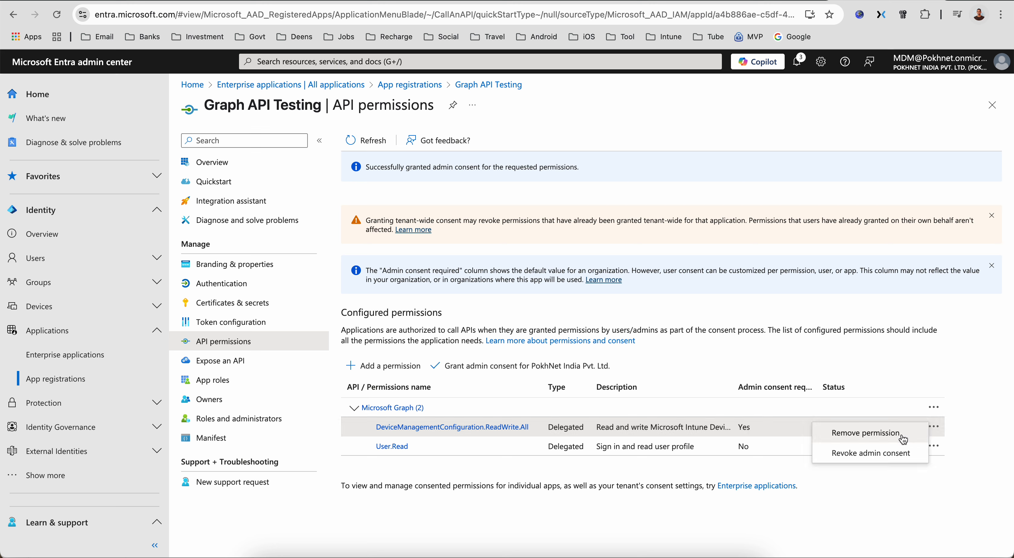
pyautogui.click(865, 434)
pyautogui.click(374, 228)
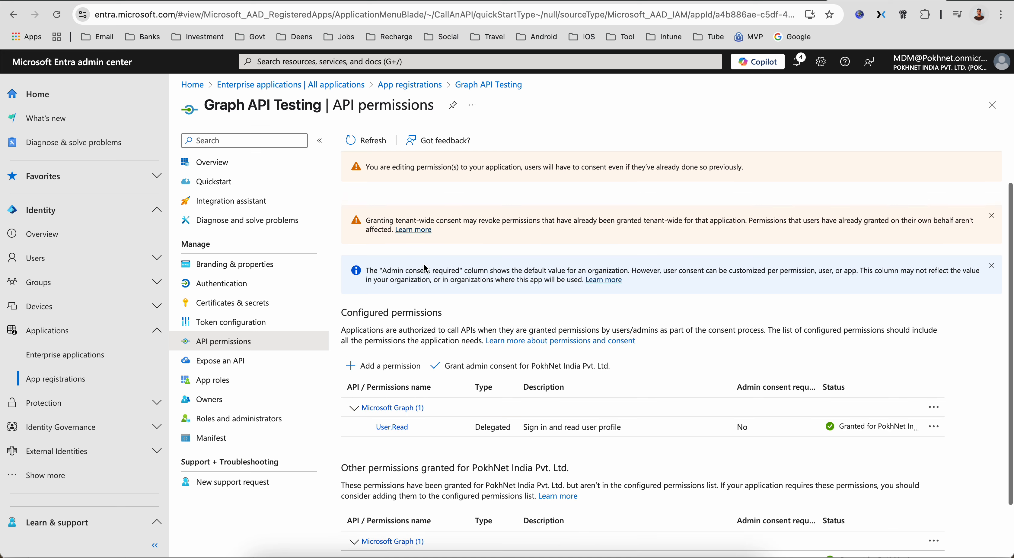
# Start adding a Microsoft Graph permission to the app and choose application permissions
pyautogui.click(388, 366)
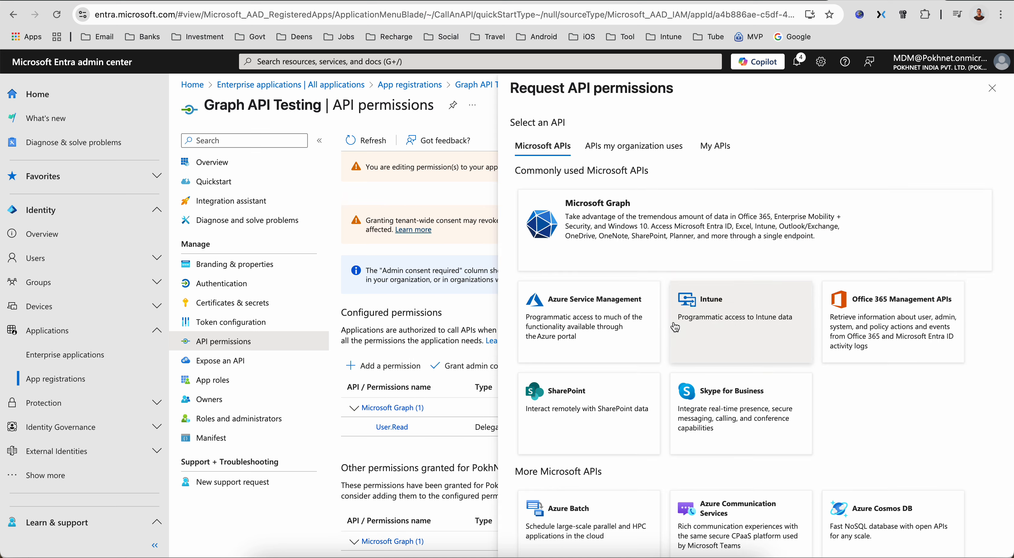
pyautogui.click(623, 222)
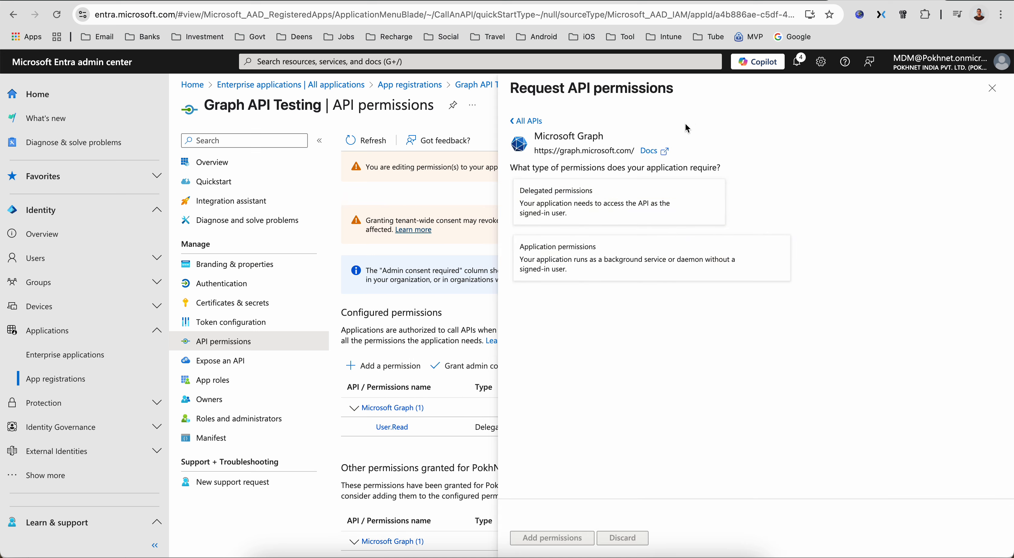
pyautogui.click(641, 271)
# Copy DeviceManagementScripts.Read.All from the change message in the Intune admin center and use it as the application permissions filter in Entra
pyautogui.click(771, 2)
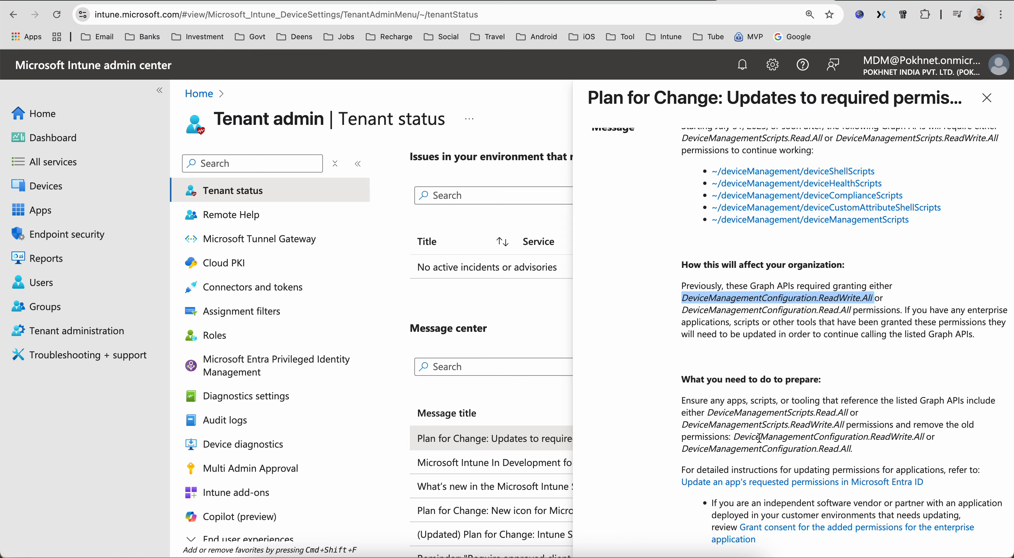
pyautogui.moveTo(851, 412); pyautogui.dragTo(708, 413)
pyautogui.press('super+c')
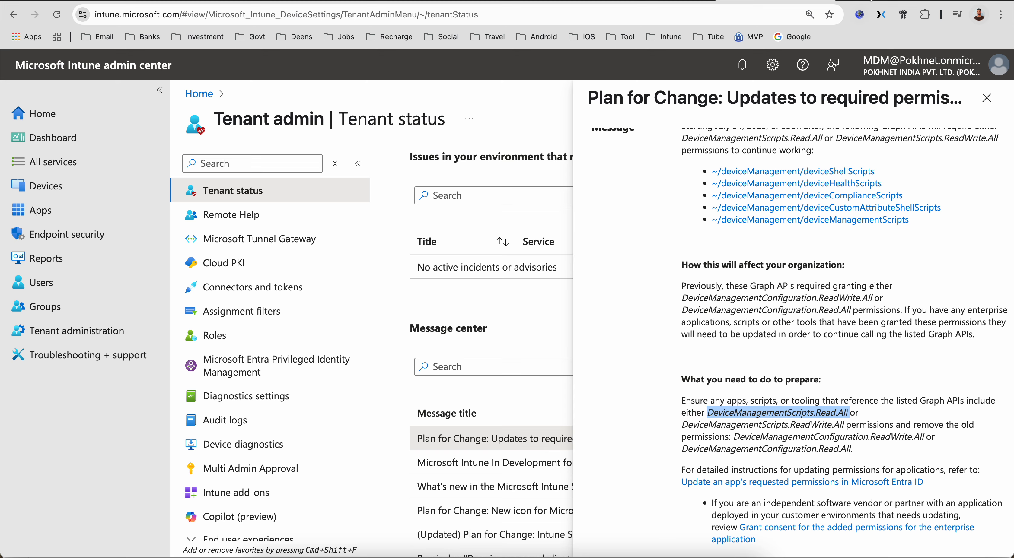
pyautogui.click(872, 1)
pyautogui.click(614, 325)
pyautogui.press('super+v')
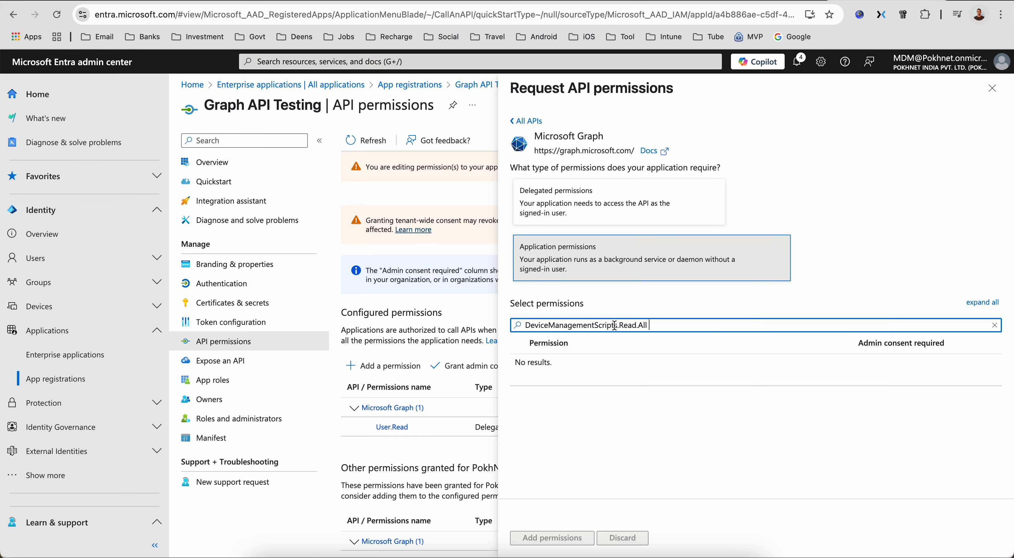
# Expand the DeviceManagementScripts group and add the DeviceManagementScripts.Read.All application permission to the app
pyautogui.click(520, 370)
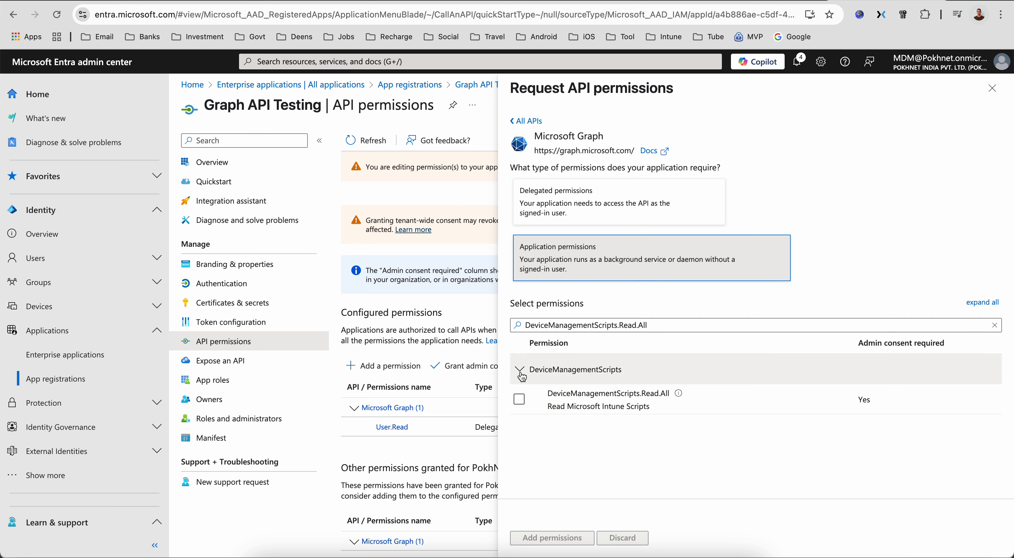
pyautogui.click(519, 402)
pyautogui.click(548, 542)
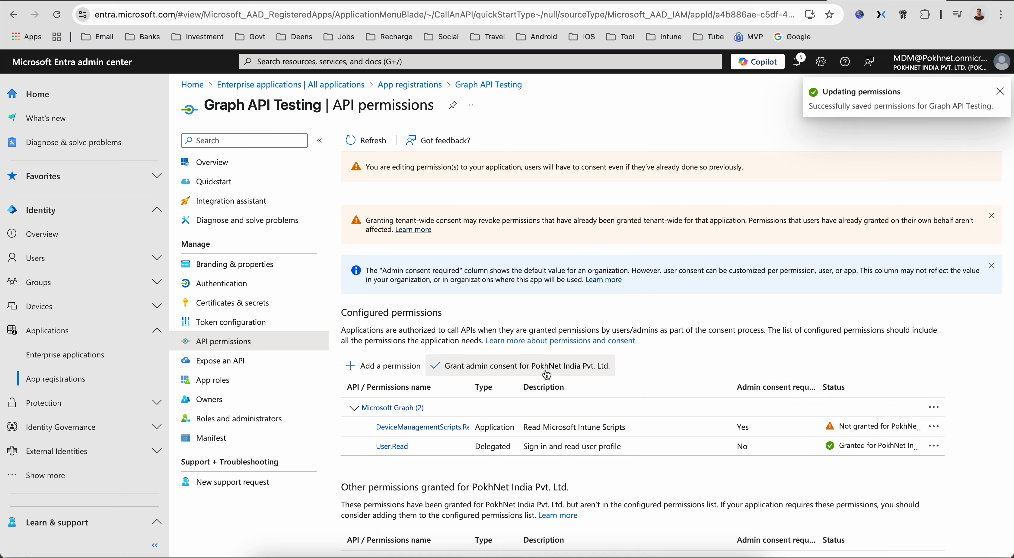
# Grant admin consent for PokhNet India Pvt. Ltd., adding the other granted permissions to the configured permissions
pyautogui.click(553, 371)
pyautogui.click(888, 213)
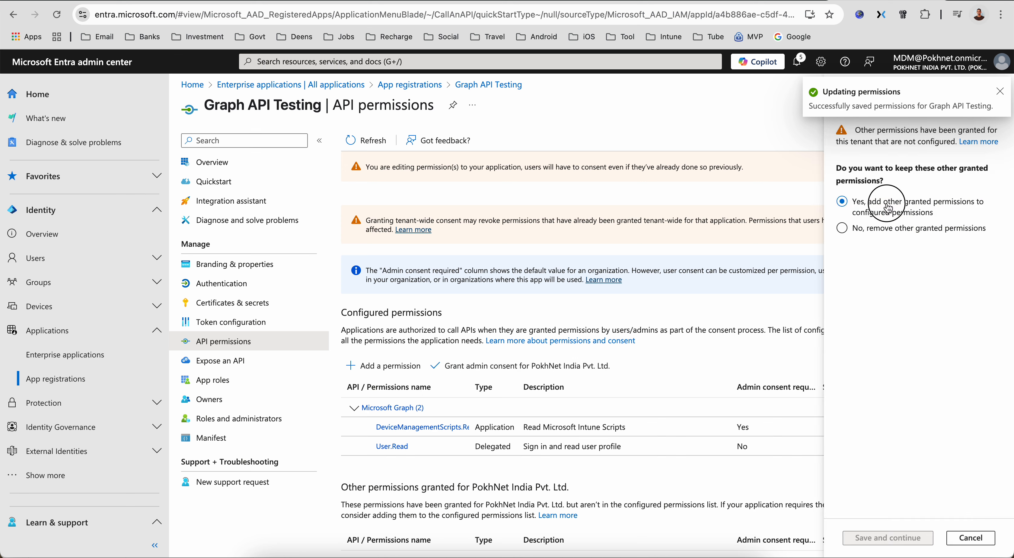
pyautogui.click(888, 539)
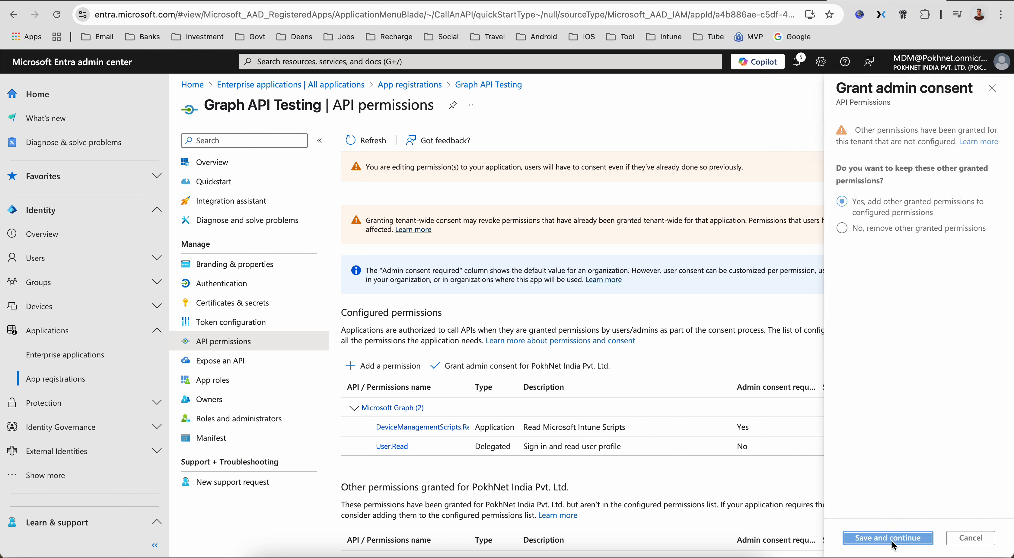
pyautogui.click(883, 227)
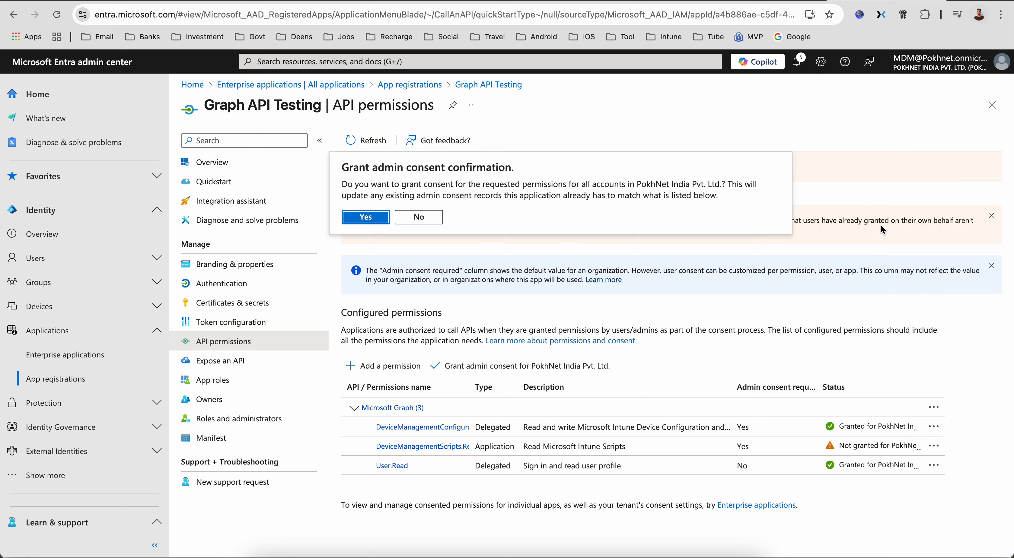
pyautogui.click(365, 217)
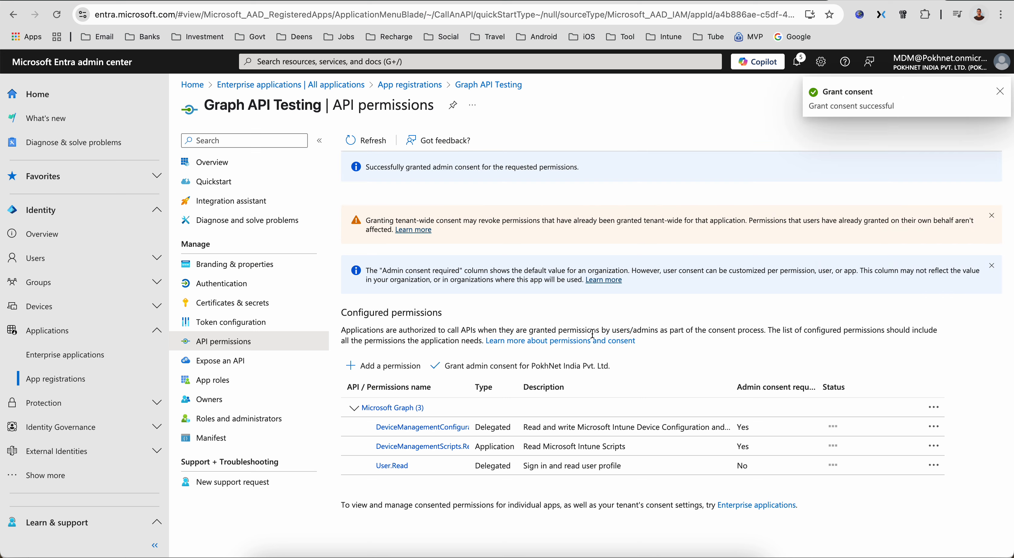
# Widen the permission name column and remove the old DeviceManagementConfiguration.ReadWrite.All permission from the configured permissions
pyautogui.moveTo(469, 383); pyautogui.dragTo(552, 389)
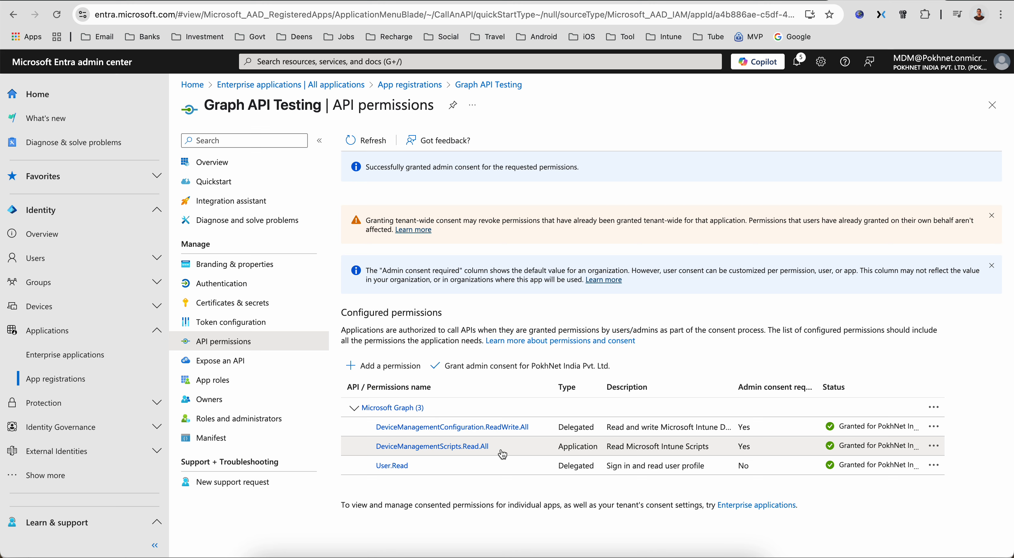
pyautogui.click(934, 430)
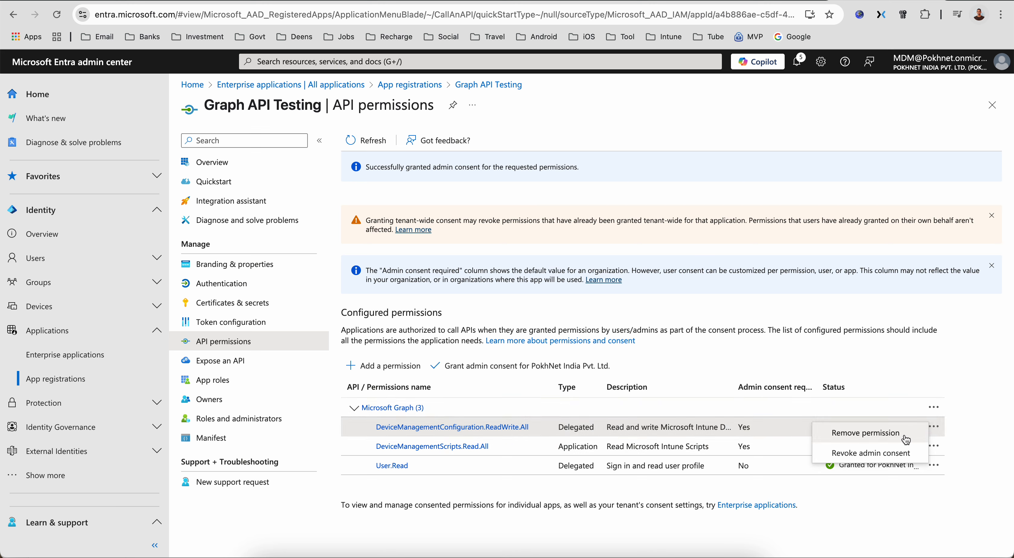
pyautogui.click(866, 433)
pyautogui.click(396, 227)
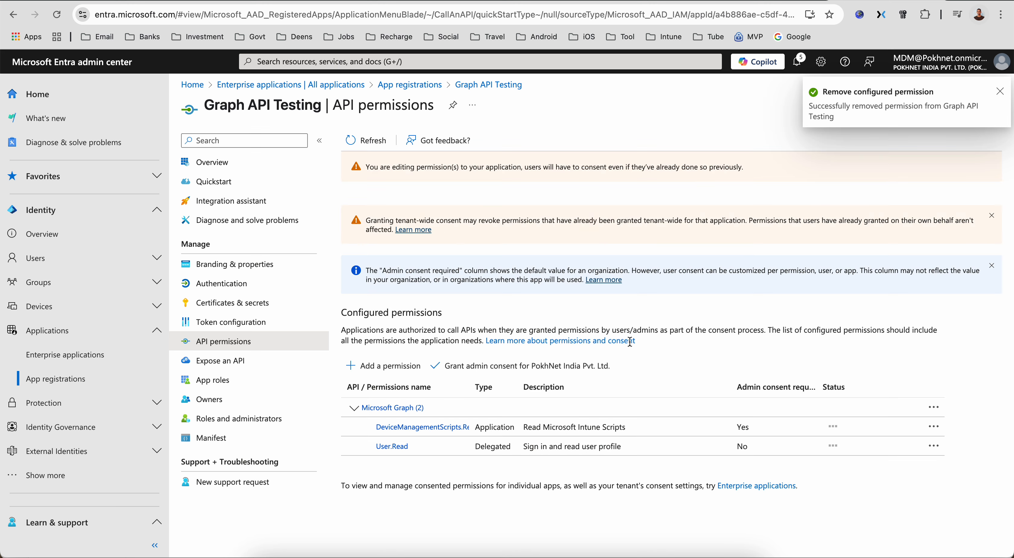
# Revoke the admin consent for DeviceManagementConfiguration.ReadWrite.All listed under the other granted permissions
pyautogui.moveTo(469, 384); pyautogui.dragTo(506, 385)
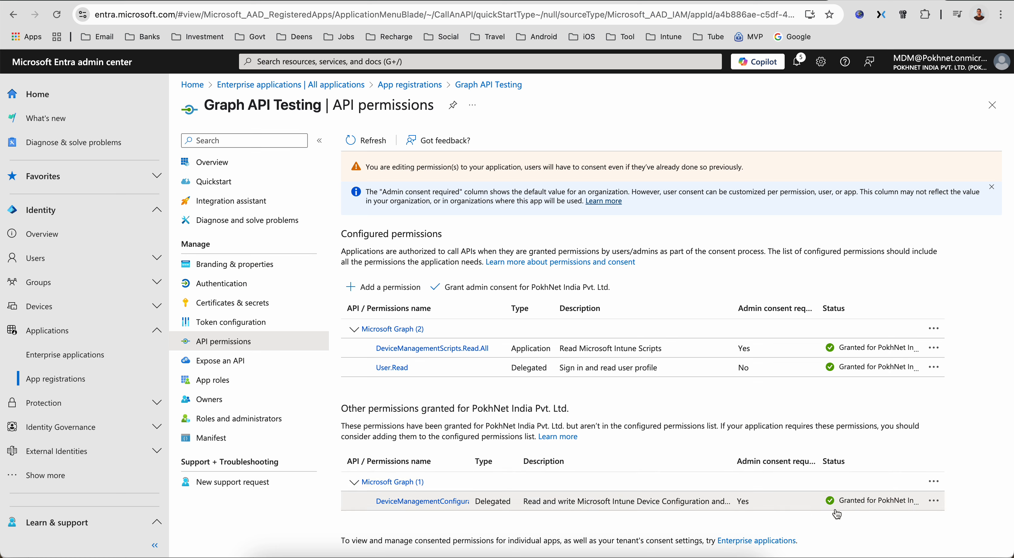
pyautogui.click(934, 503)
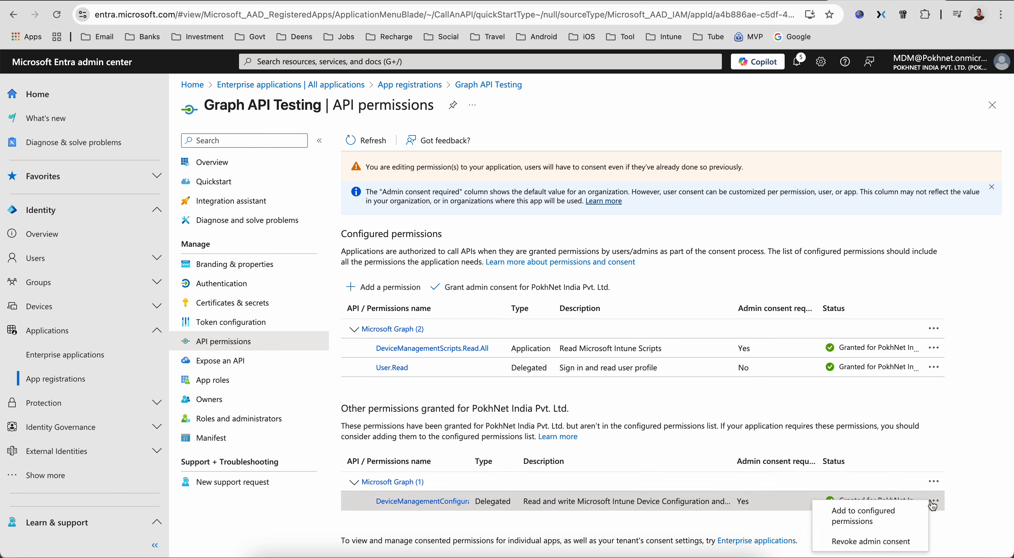
pyautogui.click(972, 437)
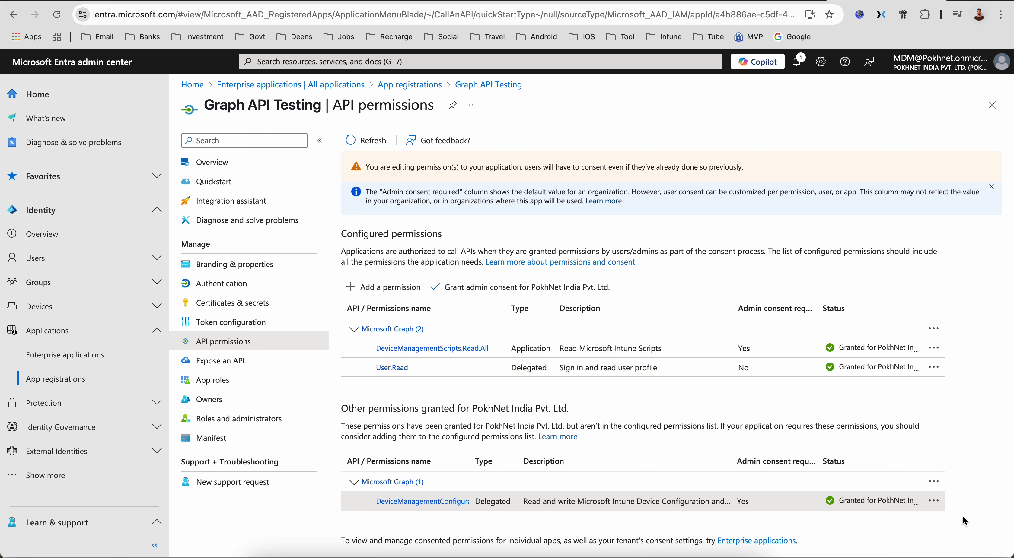
pyautogui.click(934, 501)
pyautogui.click(875, 534)
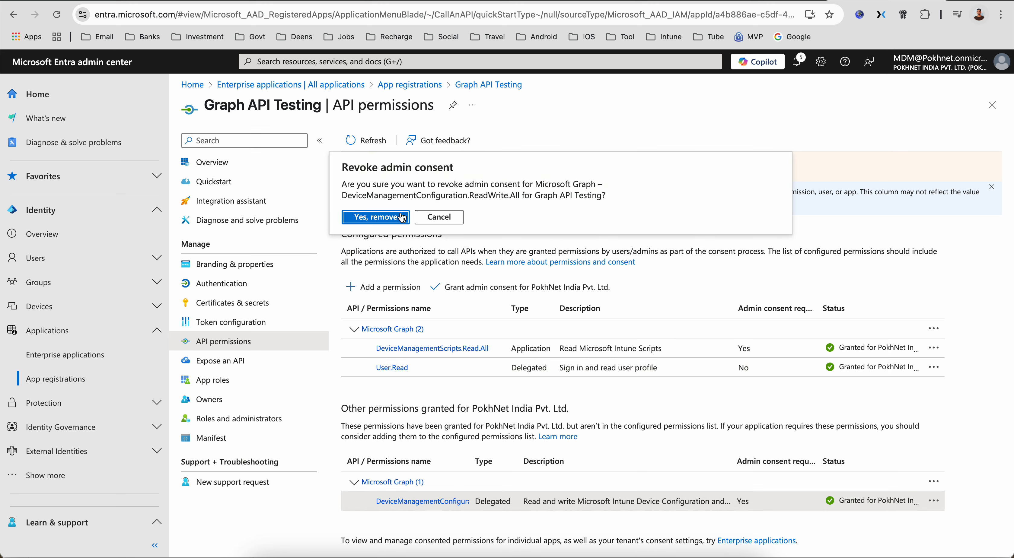
pyautogui.click(361, 218)
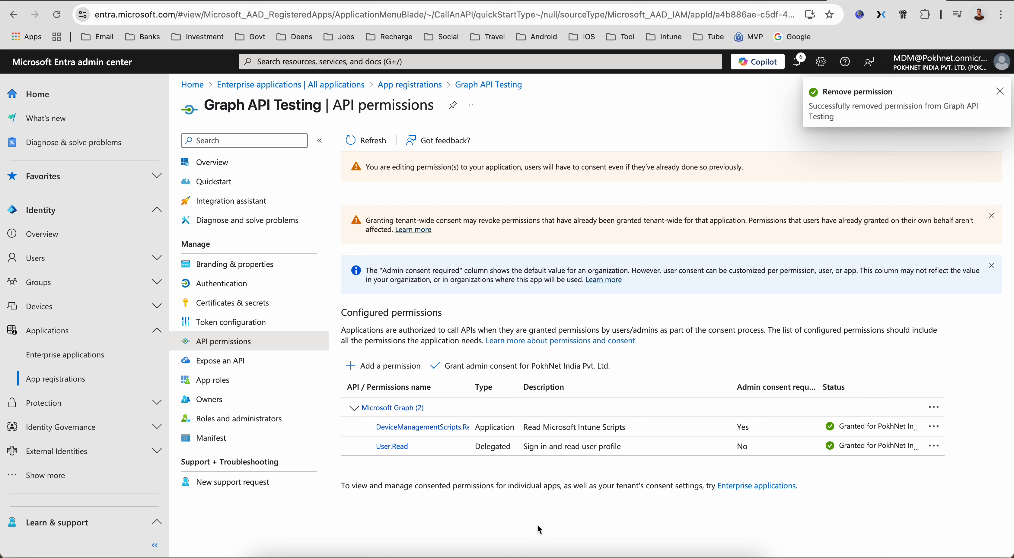
# Widen the permission name column and start adding another Microsoft Graph permission to the app
pyautogui.moveTo(471, 388); pyautogui.dragTo(525, 390)
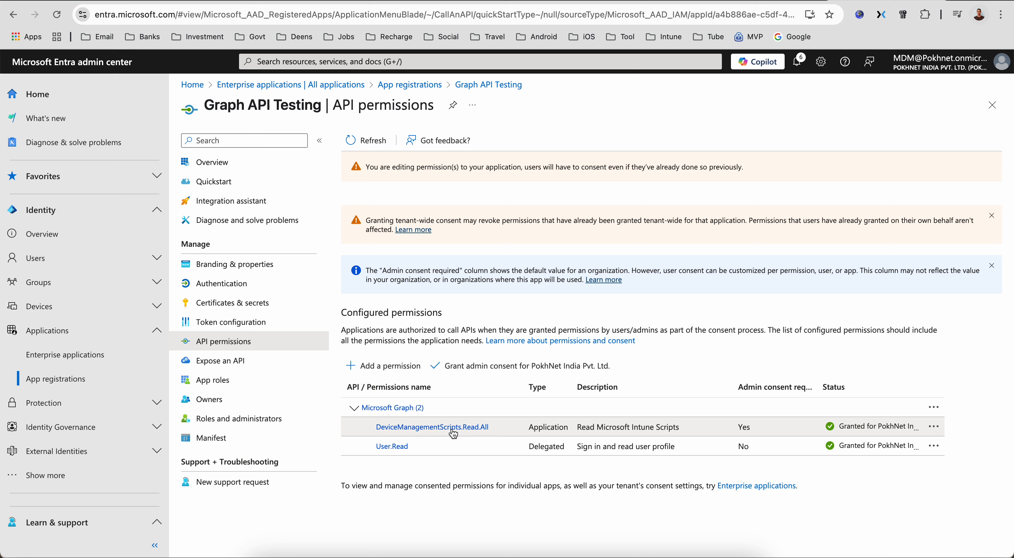
pyautogui.click(384, 366)
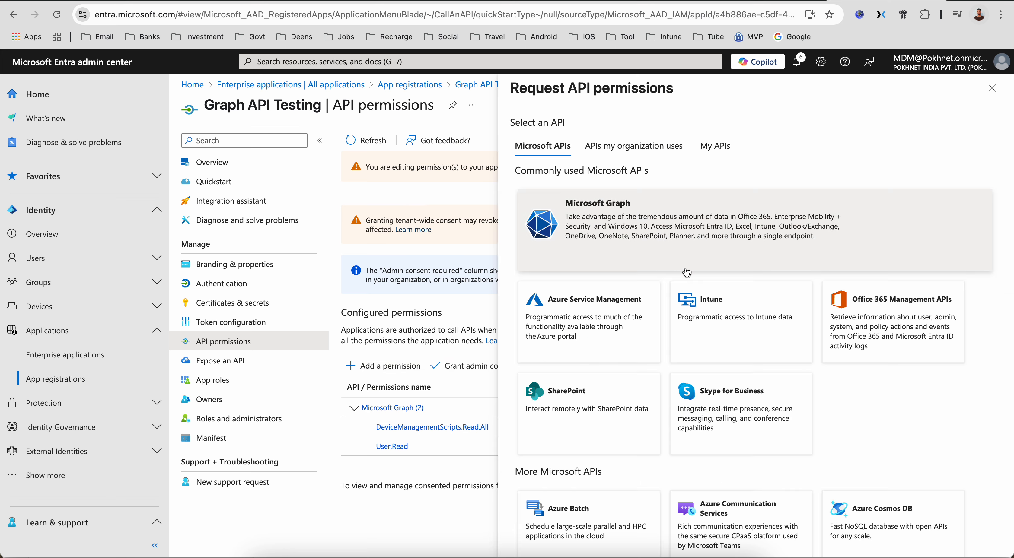
pyautogui.click(786, 231)
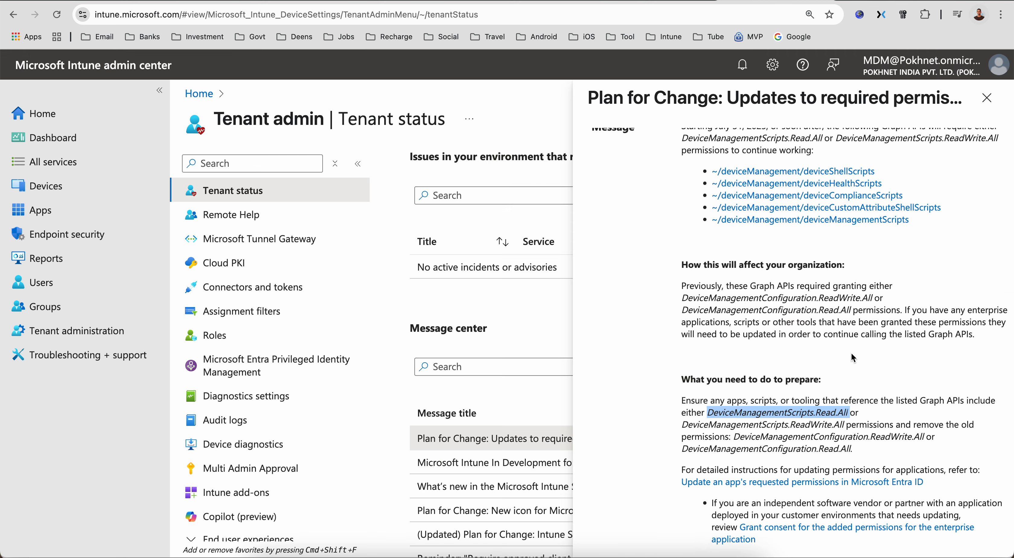
# Copy DeviceManagementScripts.ReadWrite.All from the Intune change message and filter Entra's Microsoft Graph application permissions by it
pyautogui.moveTo(846, 425); pyautogui.dragTo(684, 425)
pyautogui.hotkey('ctrl', 'c')
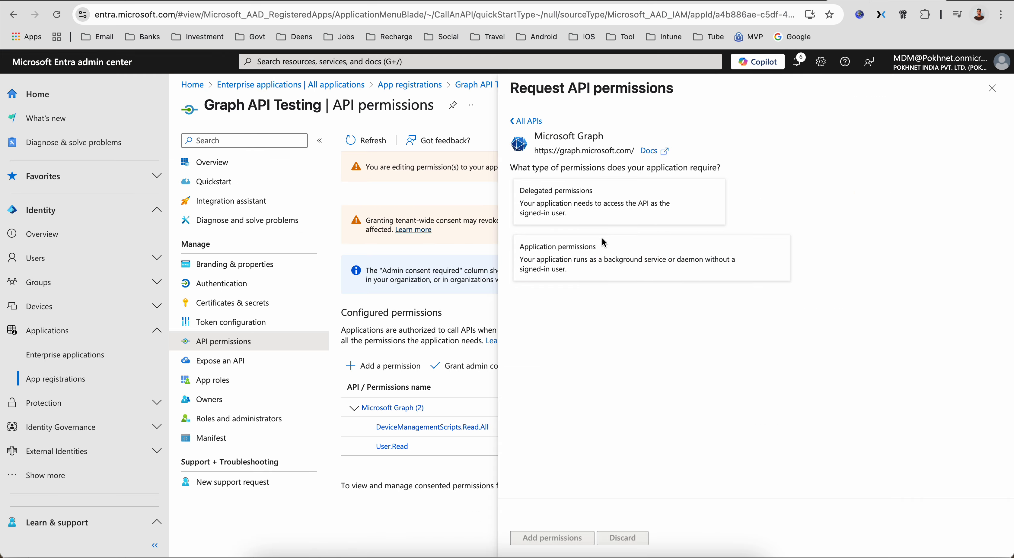
pyautogui.click(590, 252)
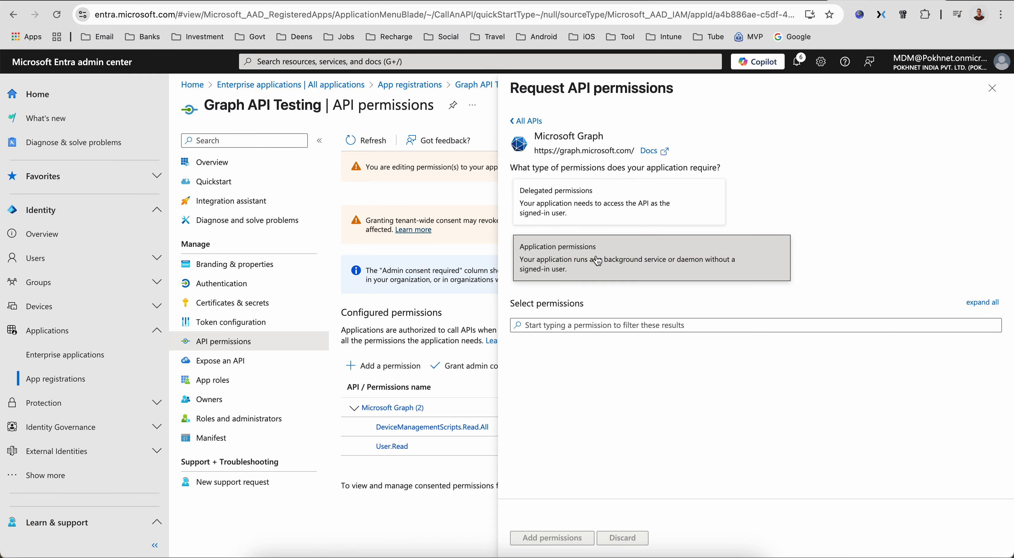
pyautogui.click(574, 326)
pyautogui.hotkey('ctrl', 'v')
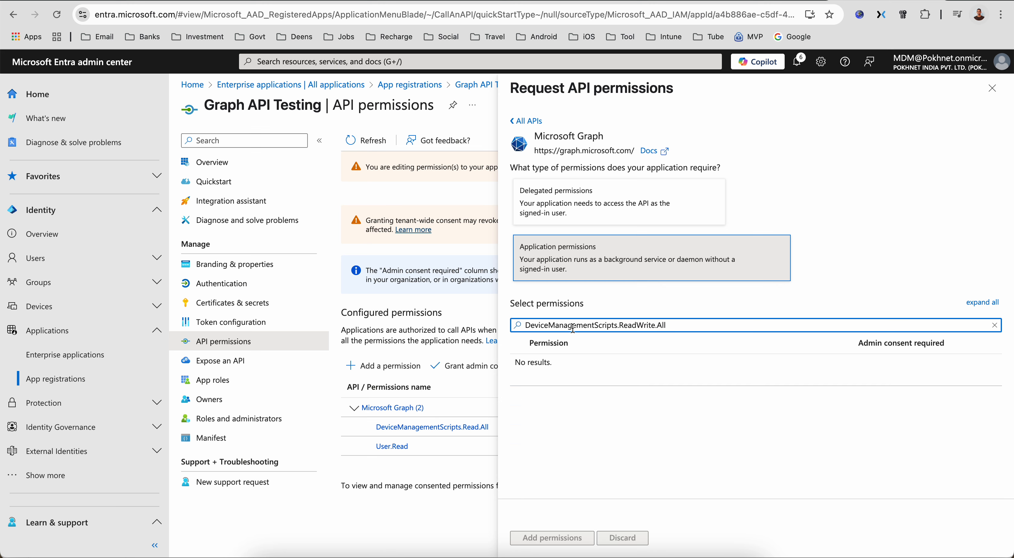
# Add the DeviceManagementScripts.ReadWrite.All application permission to the app and grant admin consent for PokhNet India Pvt. Ltd
pyautogui.click(520, 371)
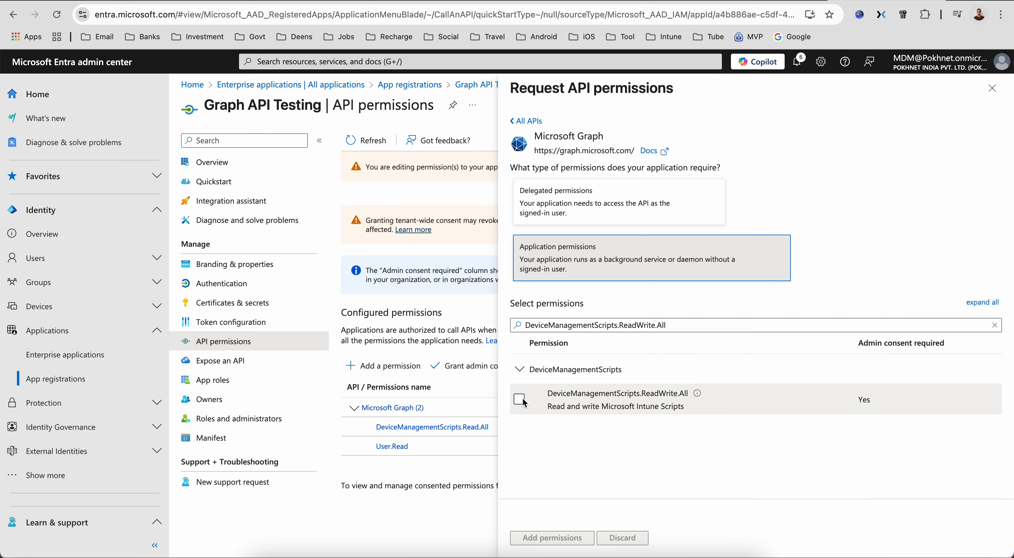
pyautogui.click(519, 400)
pyautogui.click(548, 539)
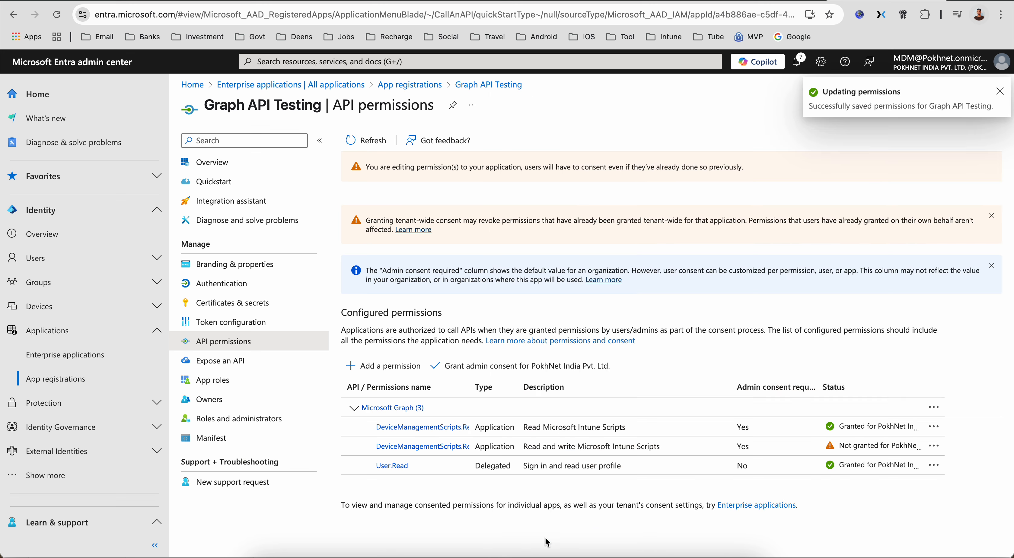
pyautogui.click(526, 366)
pyautogui.click(374, 218)
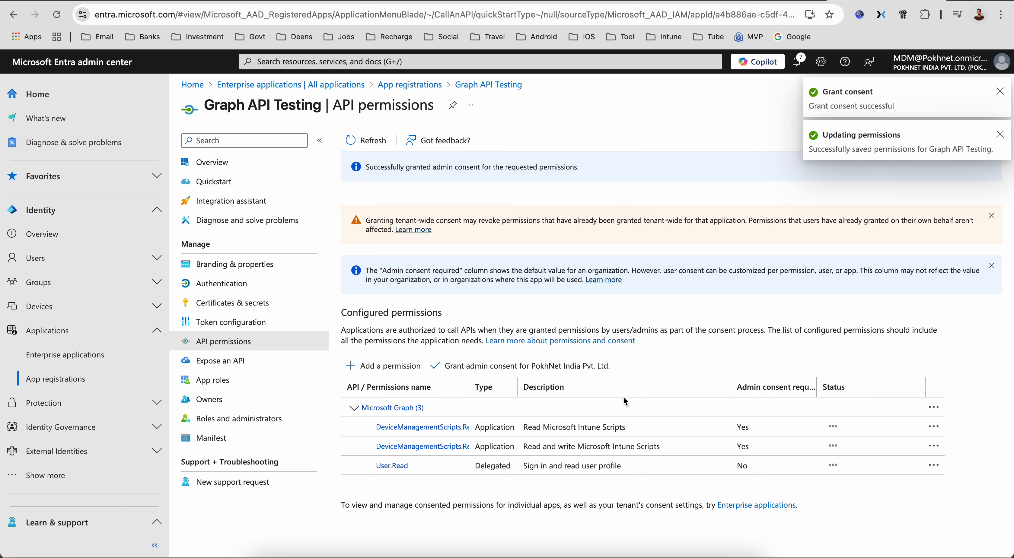
# Widen the permission name column to read the full names and open the app registration's overview
pyautogui.moveTo(472, 387); pyautogui.dragTo(521, 388)
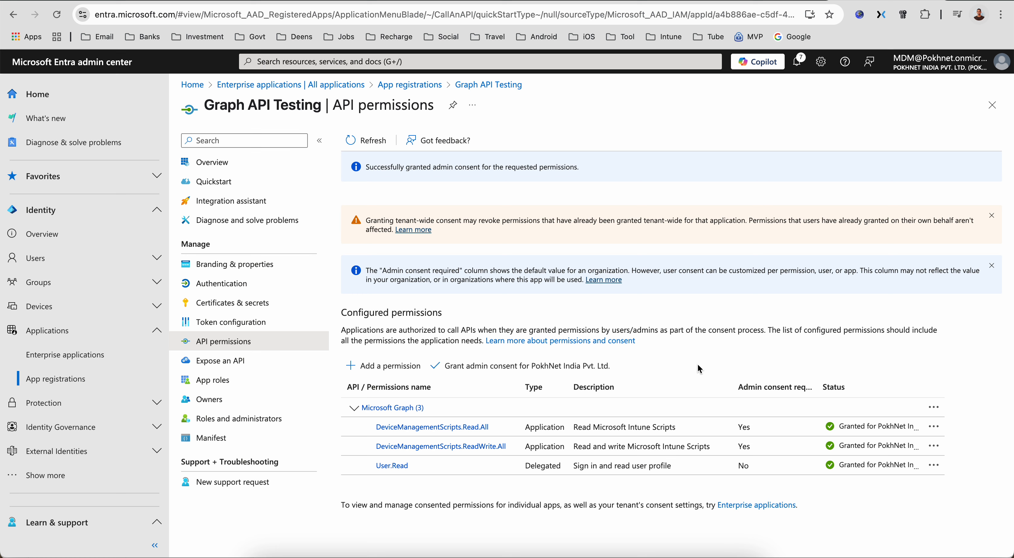
pyautogui.click(286, 164)
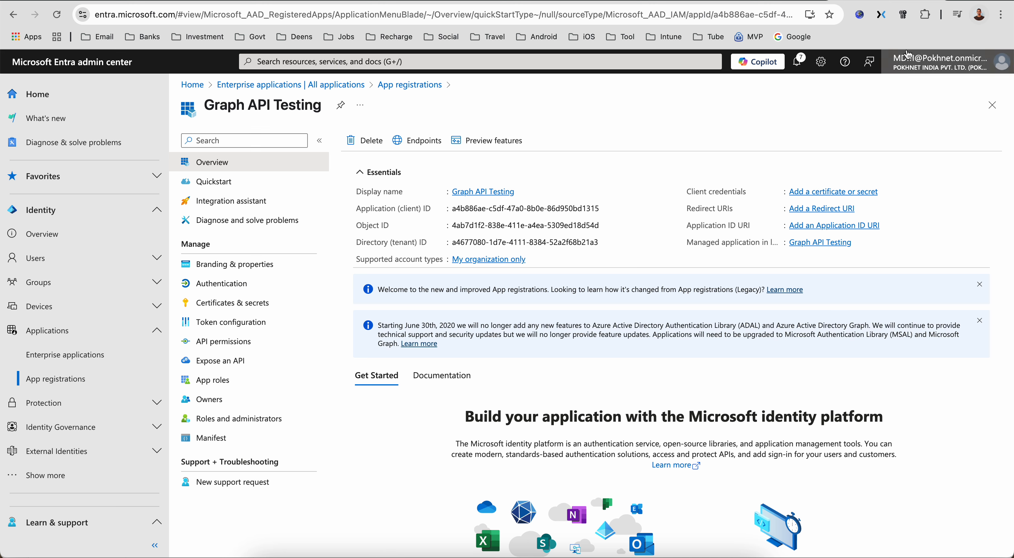
# Open Graph Explorer in a new tab, run the default GET v1.0/me query on the sample tenant and review its response
pyautogui.press('super+t')
pyautogui.click(717, 38)
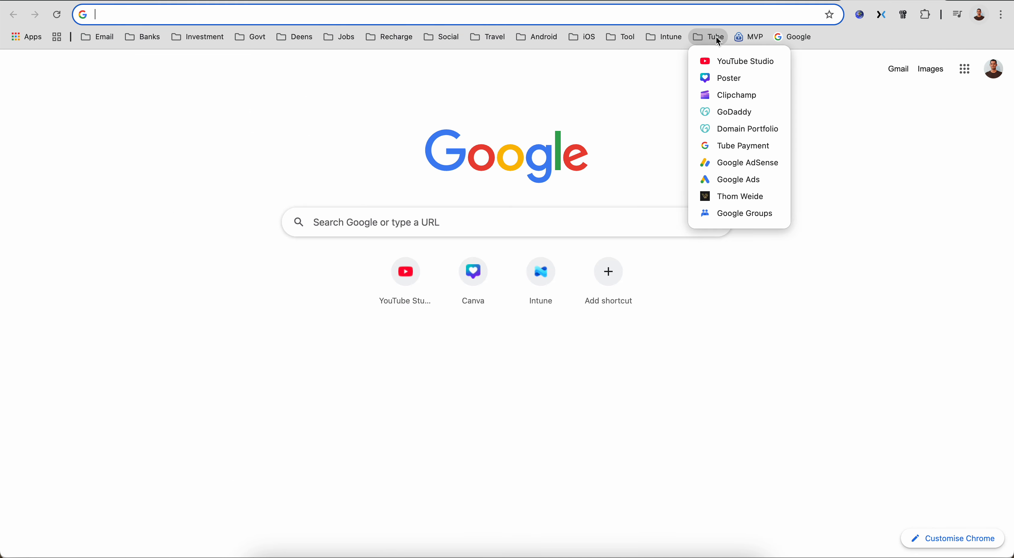
pyautogui.moveTo(675, 42)
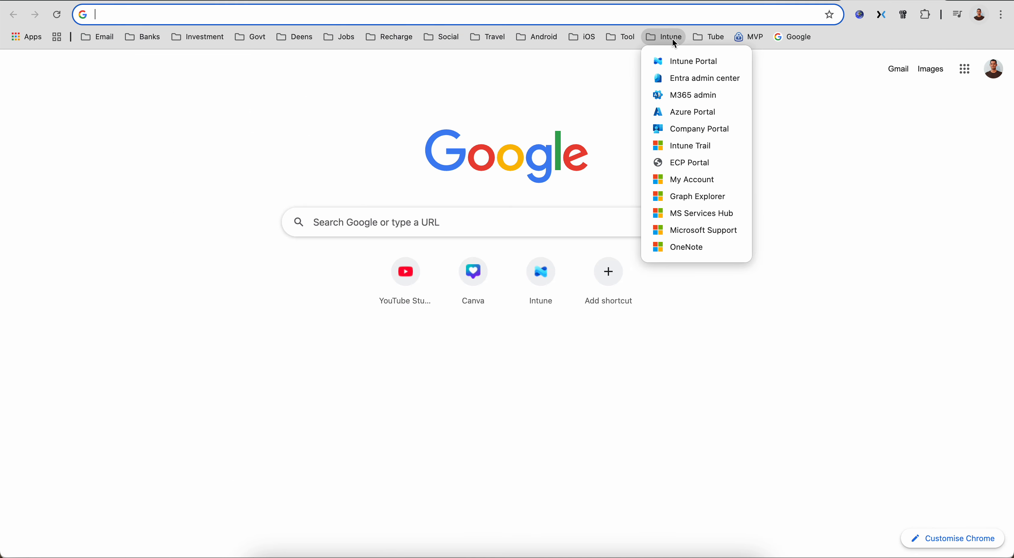
pyautogui.click(716, 196)
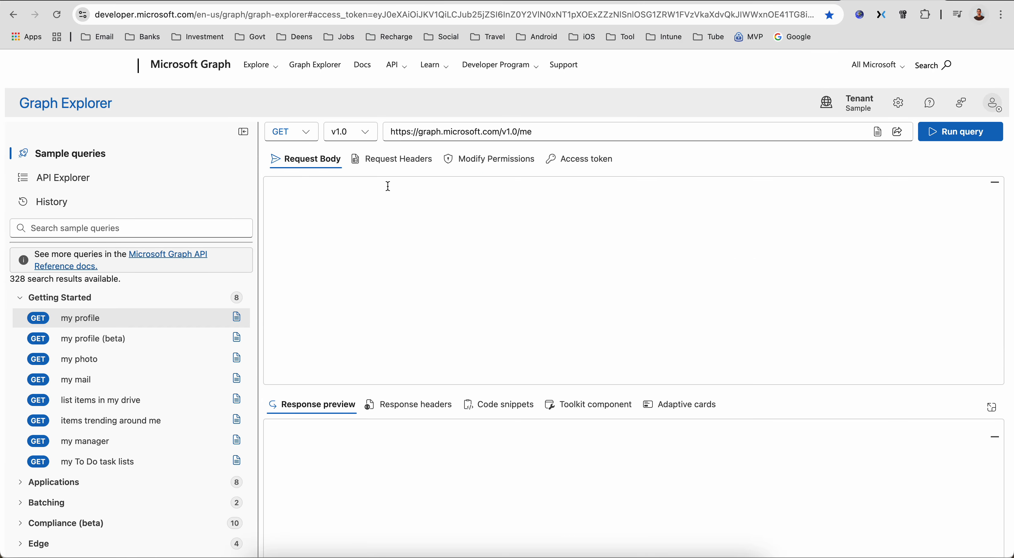
pyautogui.click(925, 140)
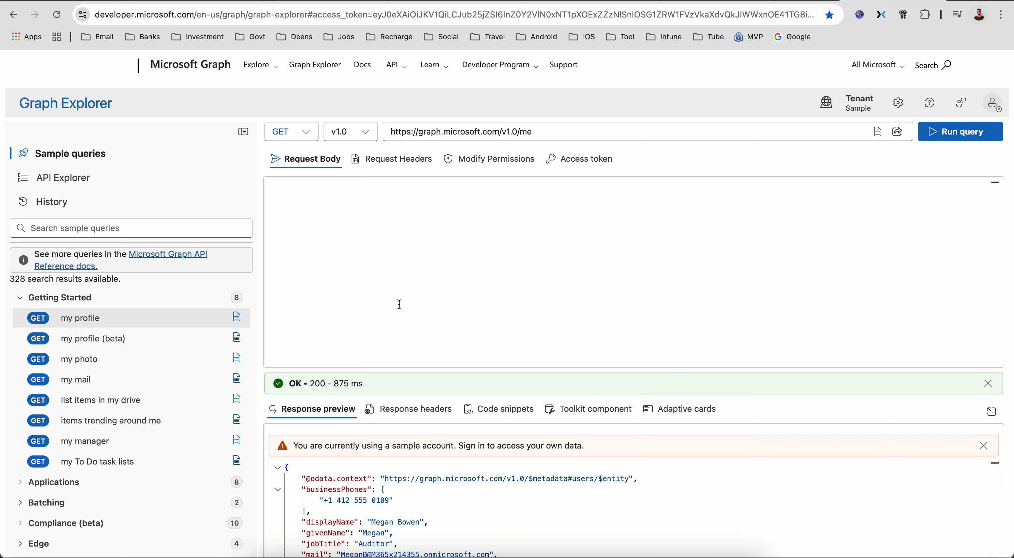
pyautogui.scroll(-5, 529, 487)
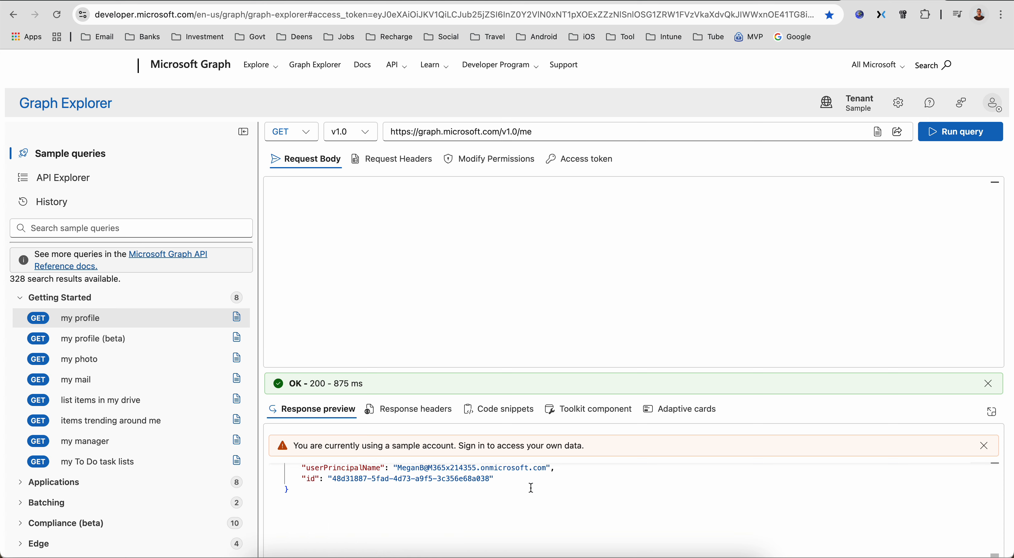
pyautogui.scroll(5, 529, 487)
# Sign in to Graph Explorer with the tenant's admin account and rerun the GET v1.0/me query
pyautogui.click(994, 103)
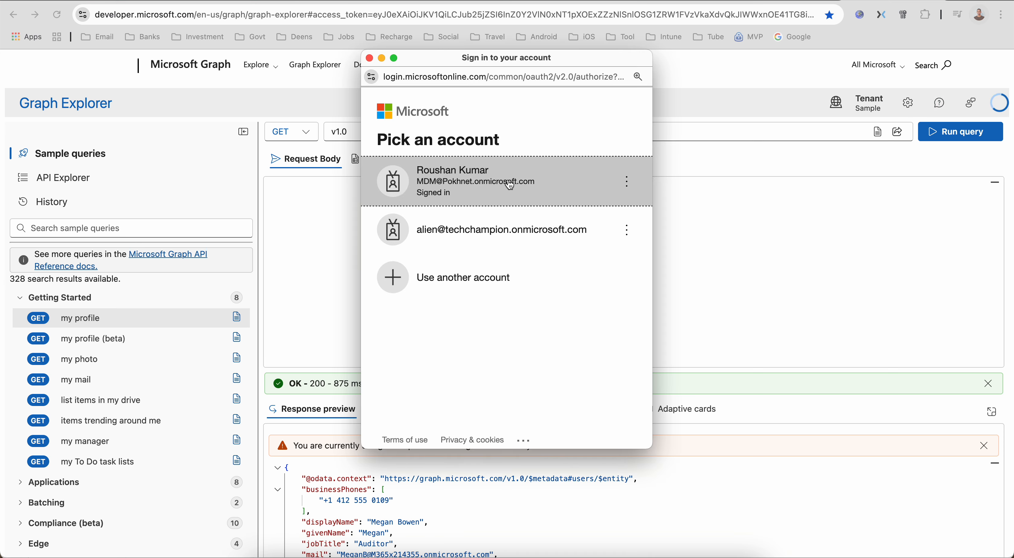
pyautogui.click(518, 184)
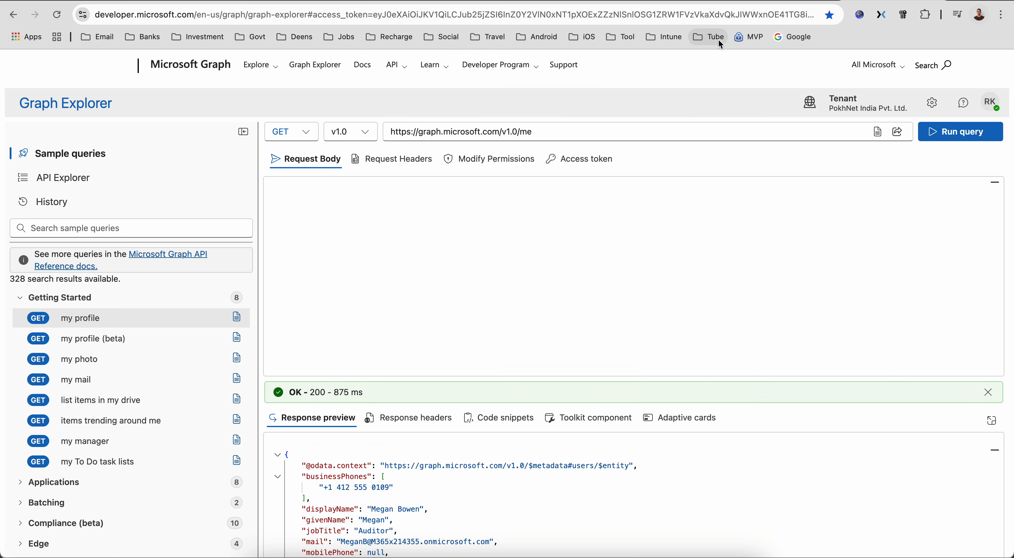
pyautogui.click(952, 138)
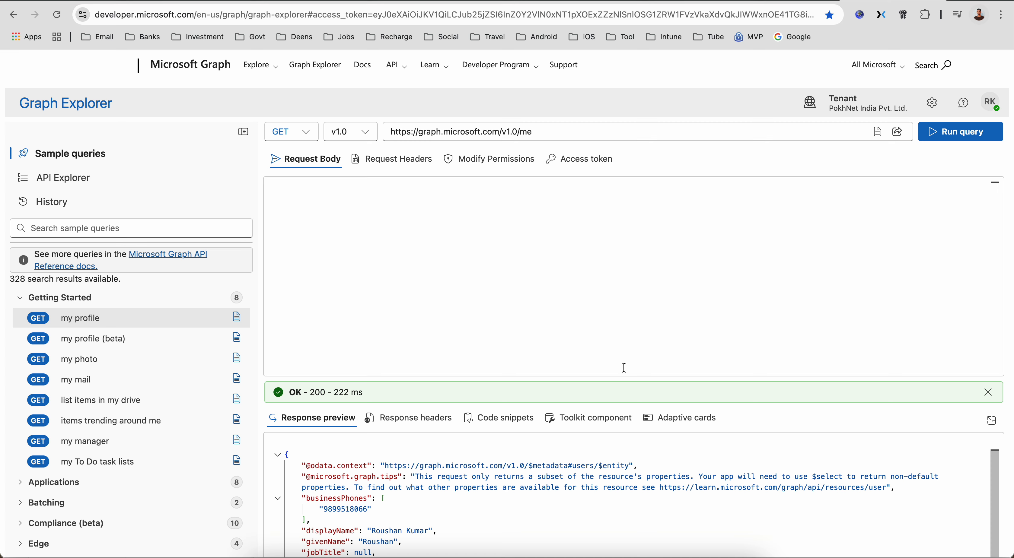
# Return to the Intune change message and open its link on updating an app's requested permissions in Microsoft Entra ID in a new tab
pyautogui.click(684, 1)
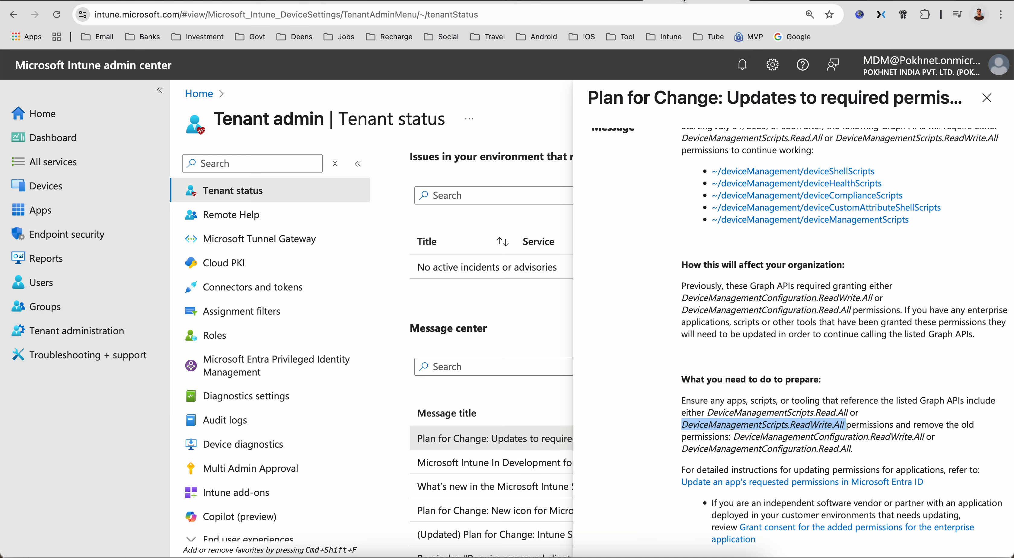
pyautogui.click(842, 346)
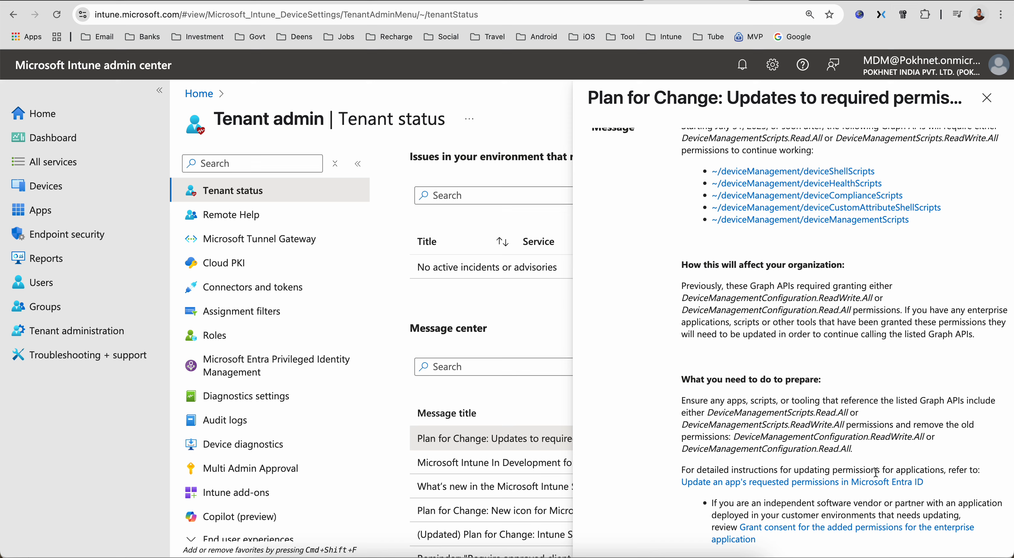
pyautogui.moveTo(781, 469); pyautogui.dragTo(885, 469)
pyautogui.rightClick(861, 486)
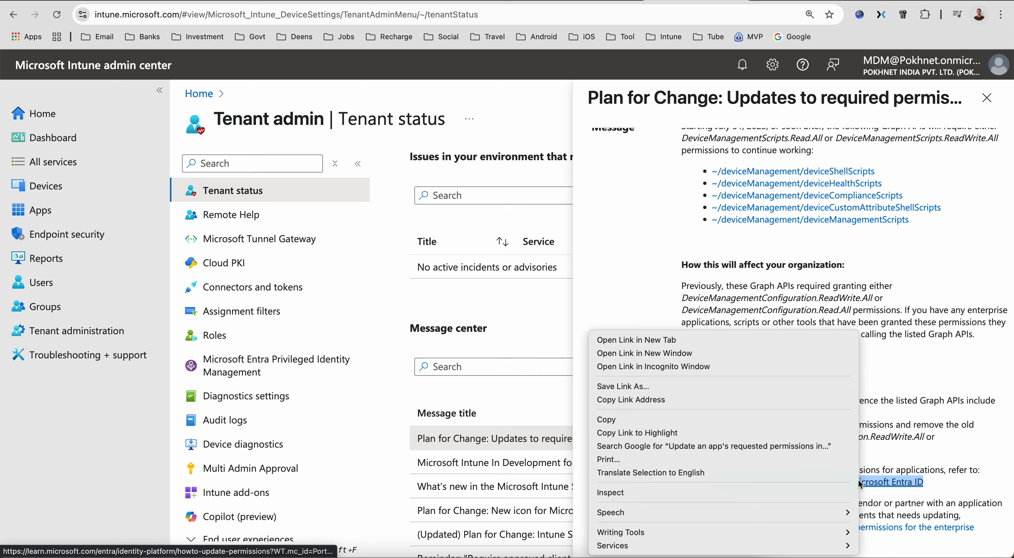
pyautogui.click(742, 340)
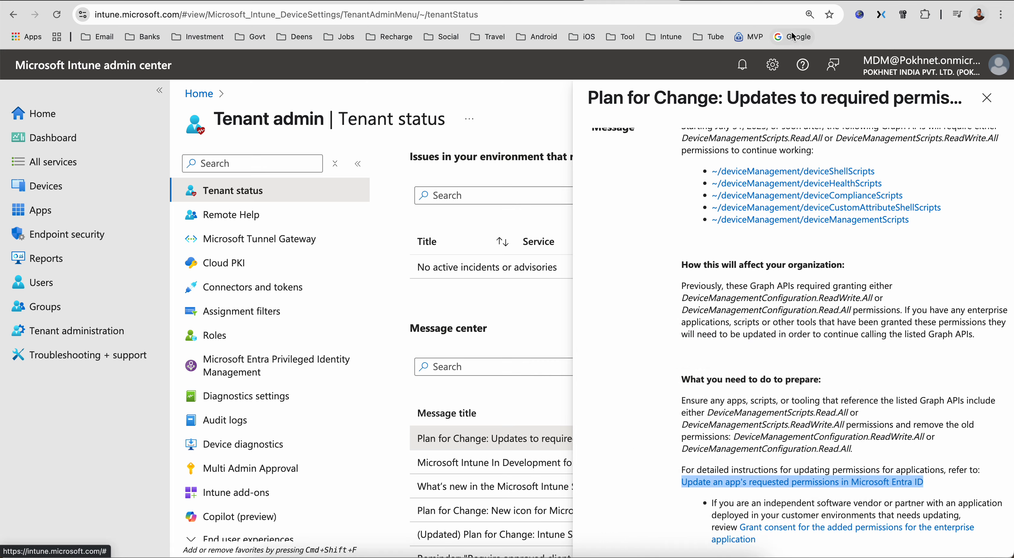
pyautogui.click(748, 1)
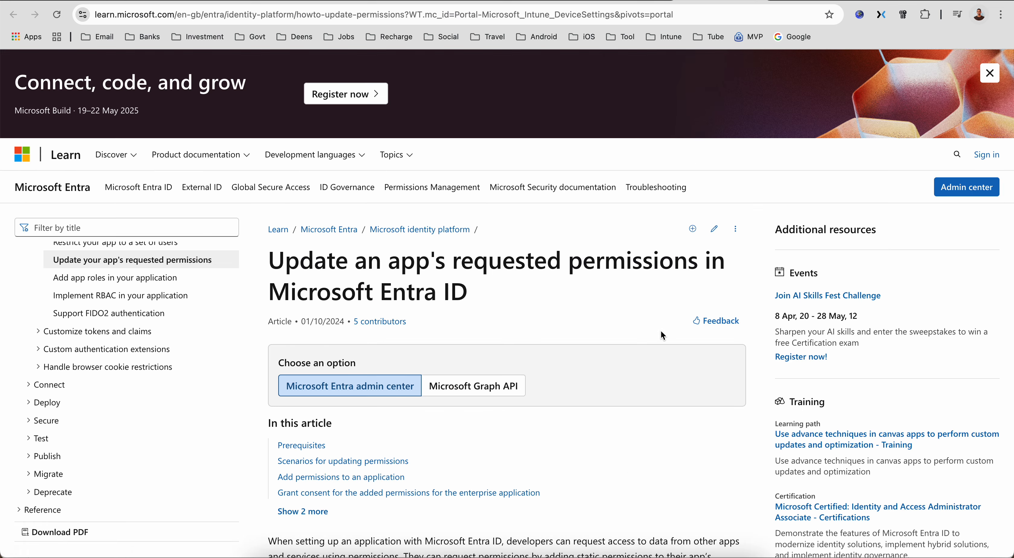
# Look through the article on updating an app's requested permissions, first for the Microsoft Entra admin center option and then for Microsoft Graph API
pyautogui.scroll(-2, 661, 329)
pyautogui.scroll(-10, 661, 332)
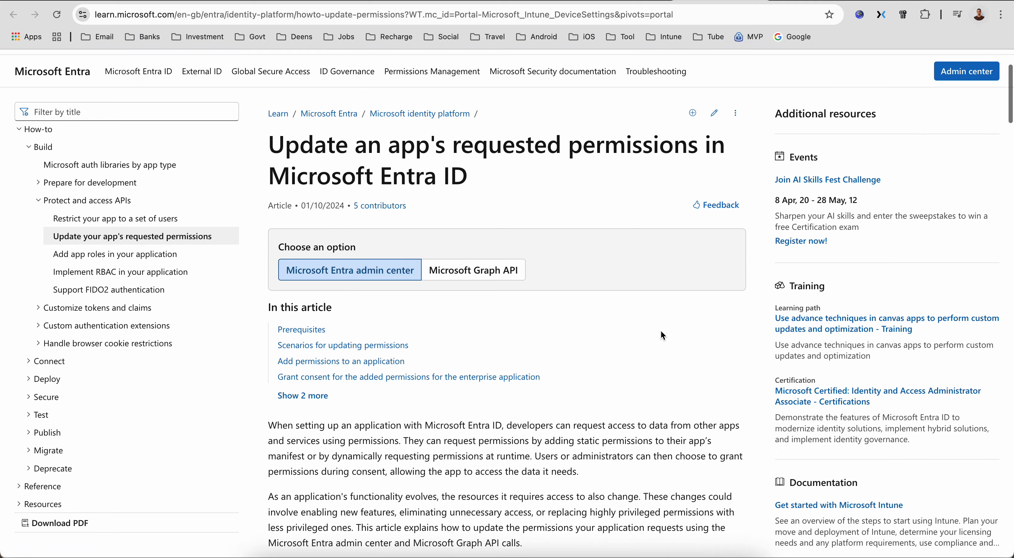
pyautogui.scroll(-10, 664, 369)
pyautogui.scroll(20, 664, 370)
pyautogui.click(497, 329)
pyautogui.scroll(-15, 692, 380)
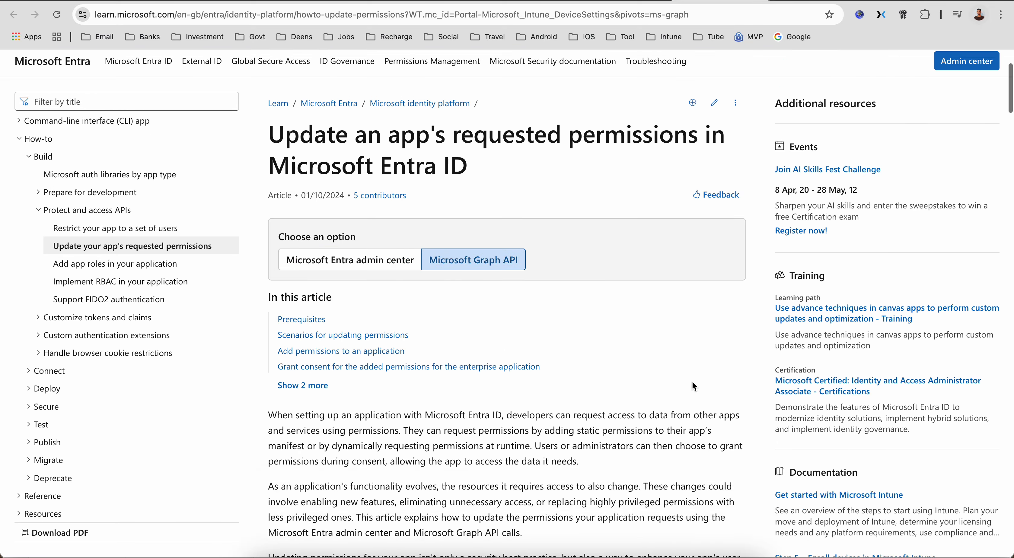
pyautogui.scroll(5, 694, 386)
pyautogui.scroll(-20, 694, 386)
pyautogui.scroll(-5, 692, 380)
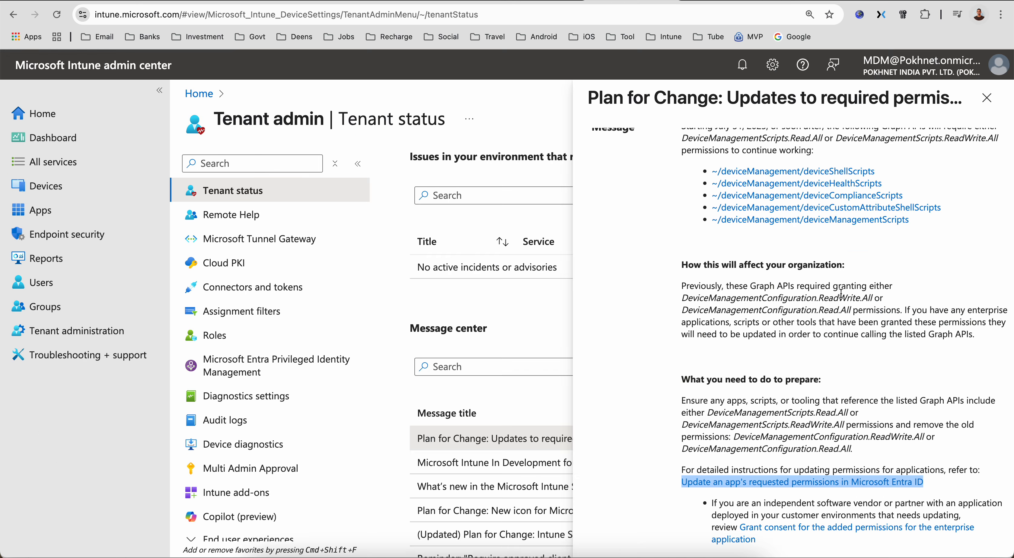
# Back in the Intune change message, highlight the July 31, 2025 start date and the passage about updating affected enterprise applications, scripts and tools
pyautogui.scroll(4, 872, 305)
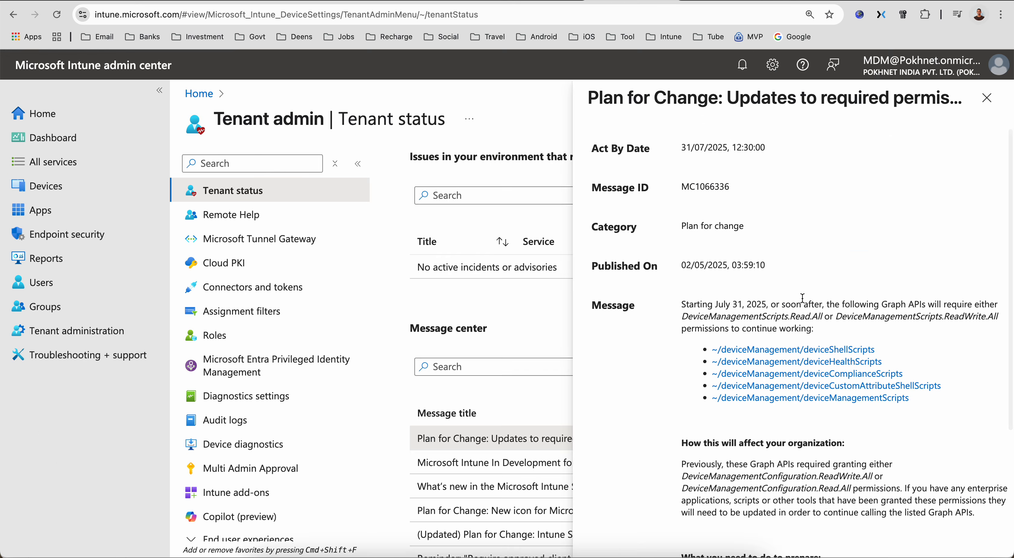
pyautogui.moveTo(775, 304); pyautogui.dragTo(661, 307)
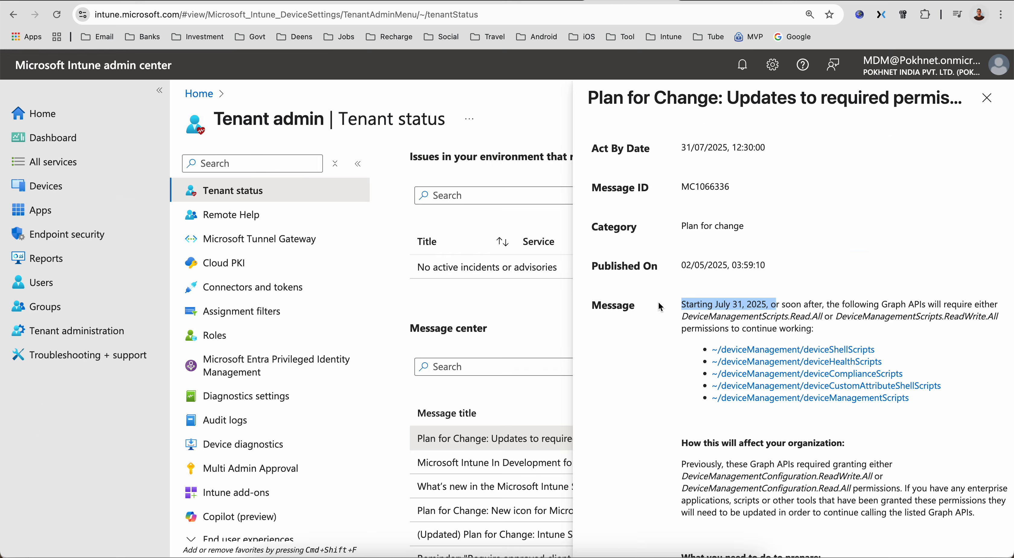
pyautogui.scroll(-1, 851, 321)
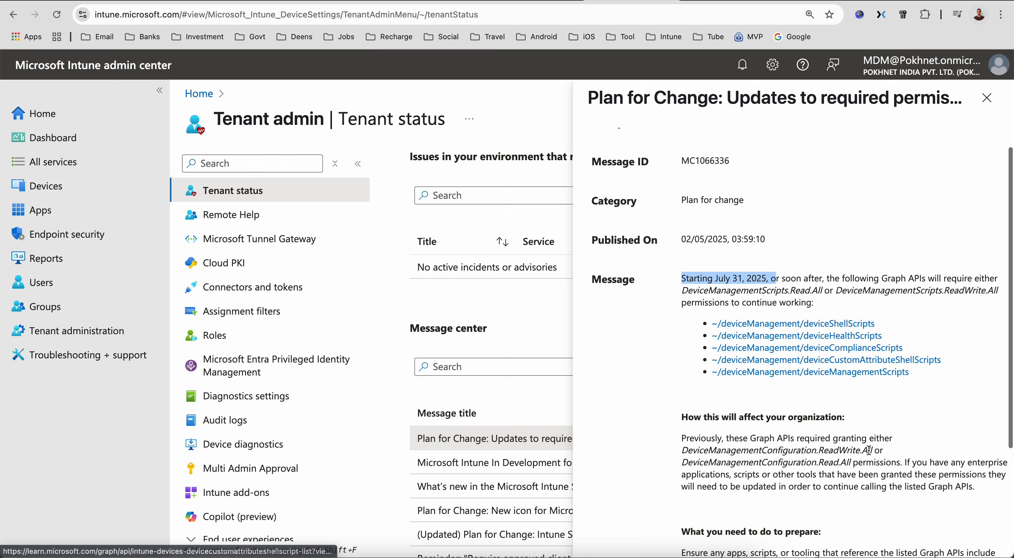
pyautogui.moveTo(903, 462); pyautogui.dragTo(1000, 462)
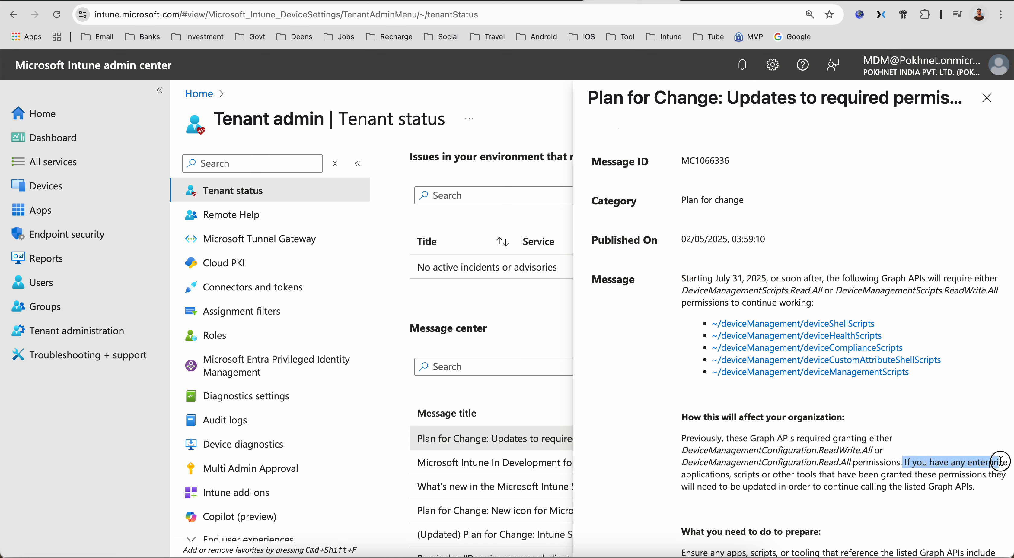
pyautogui.moveTo(737, 476); pyautogui.dragTo(884, 478)
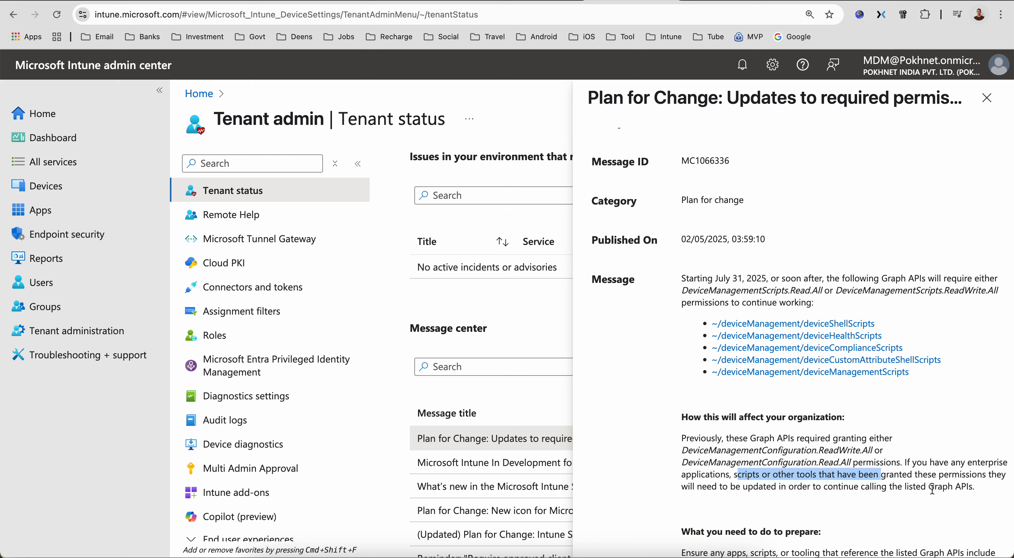
pyautogui.moveTo(772, 487); pyautogui.dragTo(876, 489)
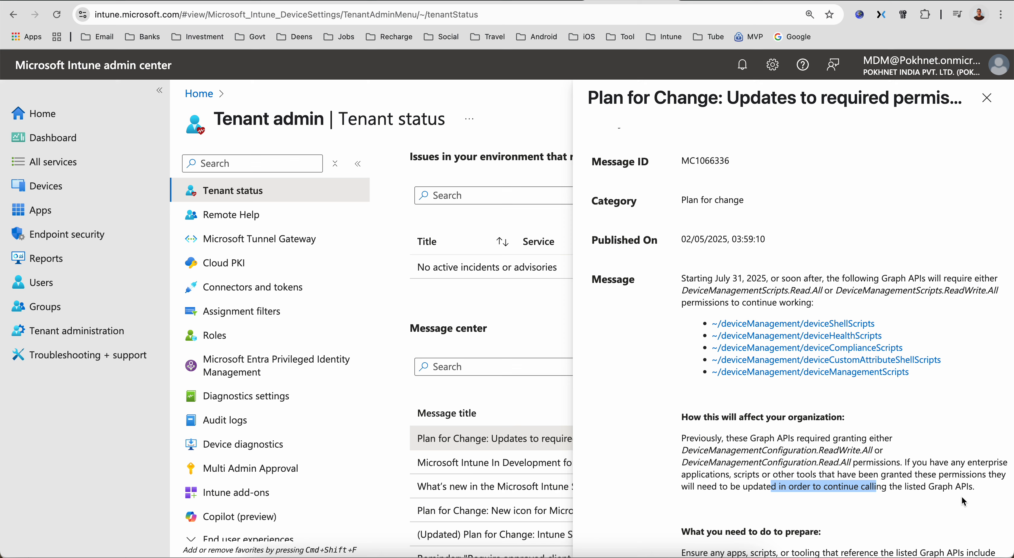